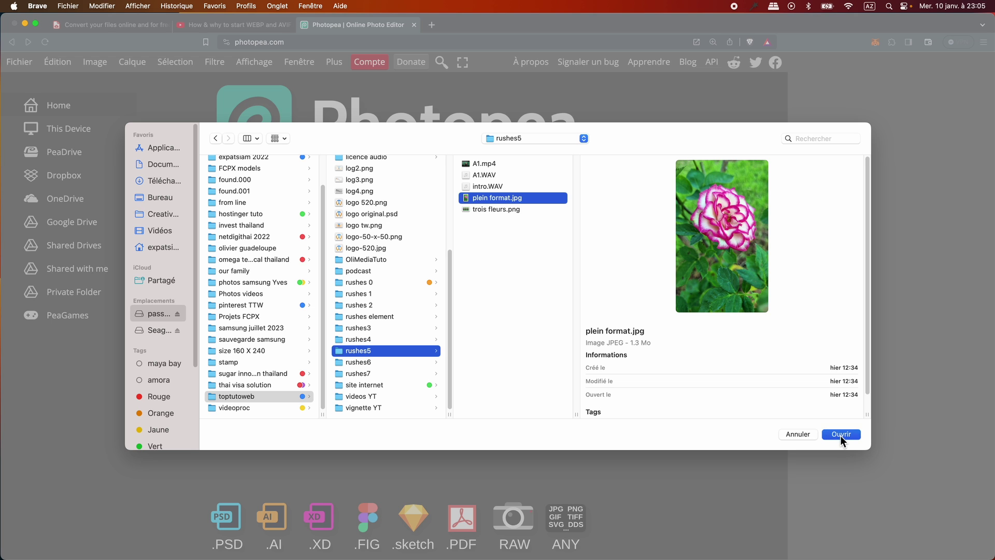
Step: Open plein format.jpg from the rushes5 folder and check its pixel dimensions in the image size dialog
key(Return)
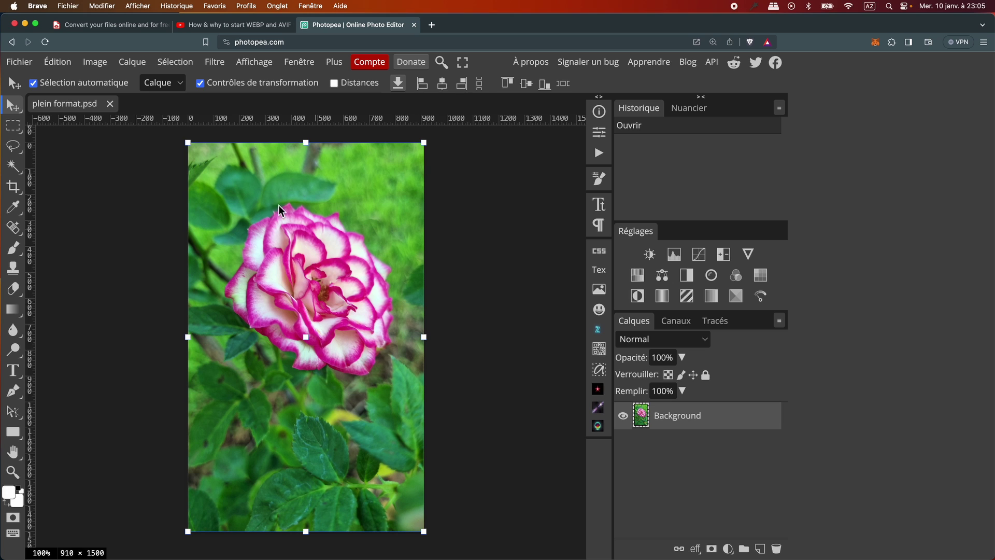
click(95, 62)
click(121, 281)
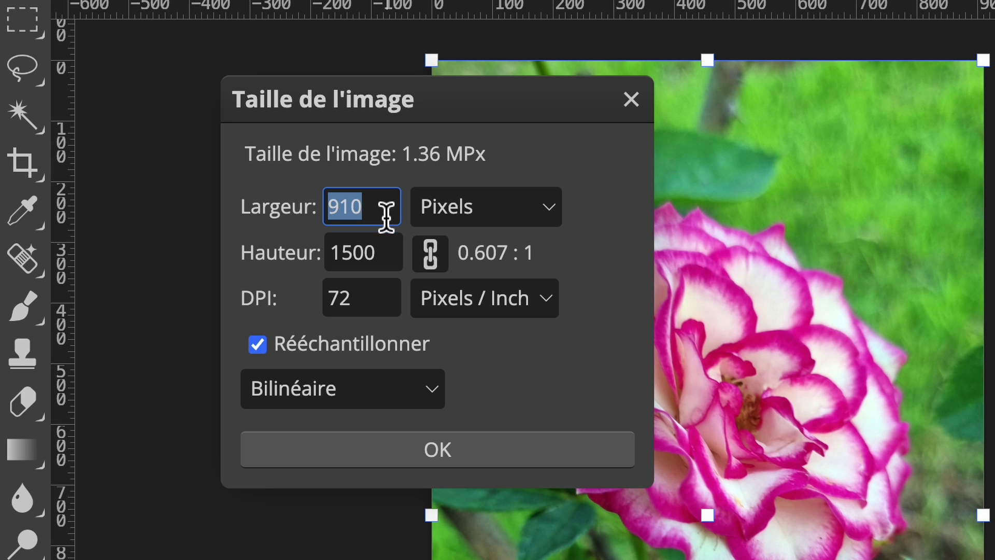
click(633, 102)
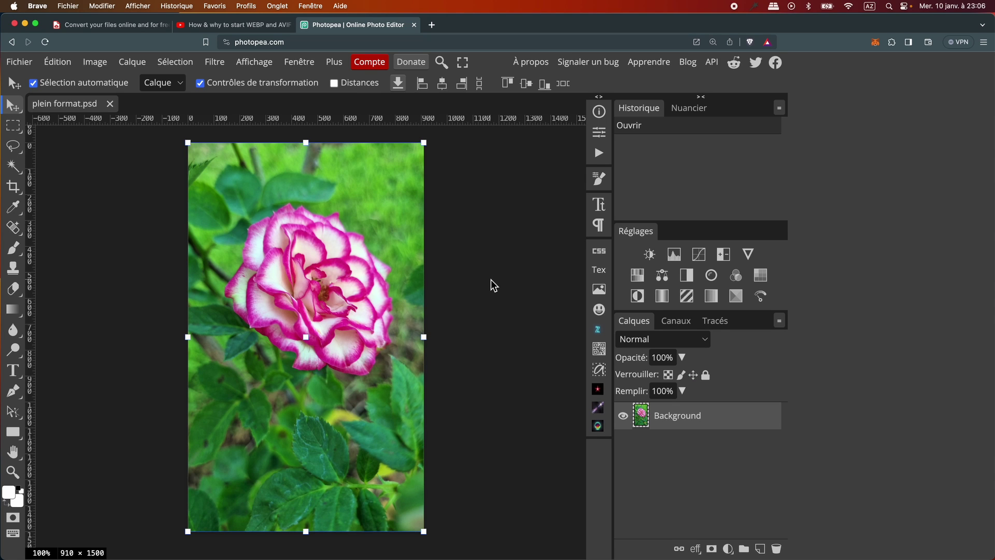
Step: Start exporting the rose photo as JPG and set the quality to 66%
click(21, 66)
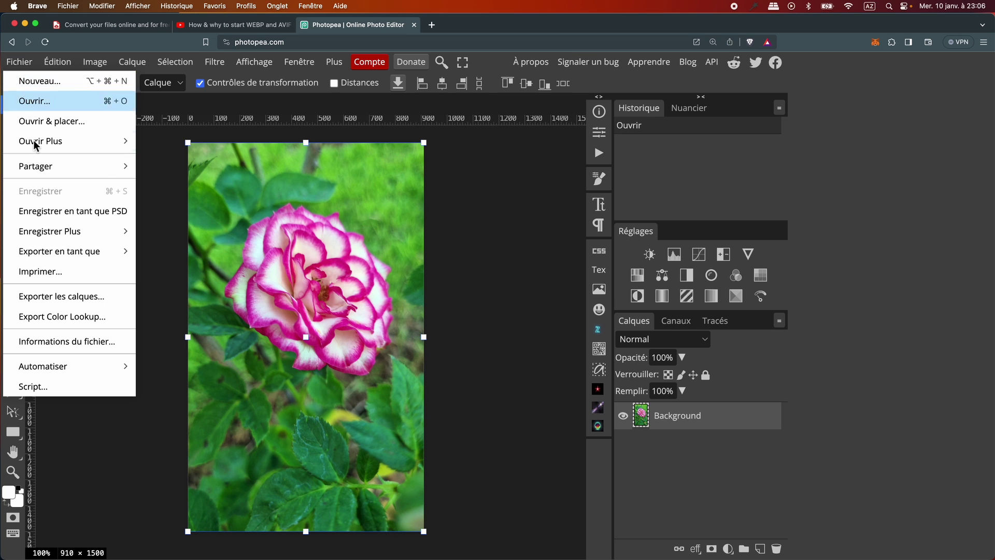
mouse_move(50, 255)
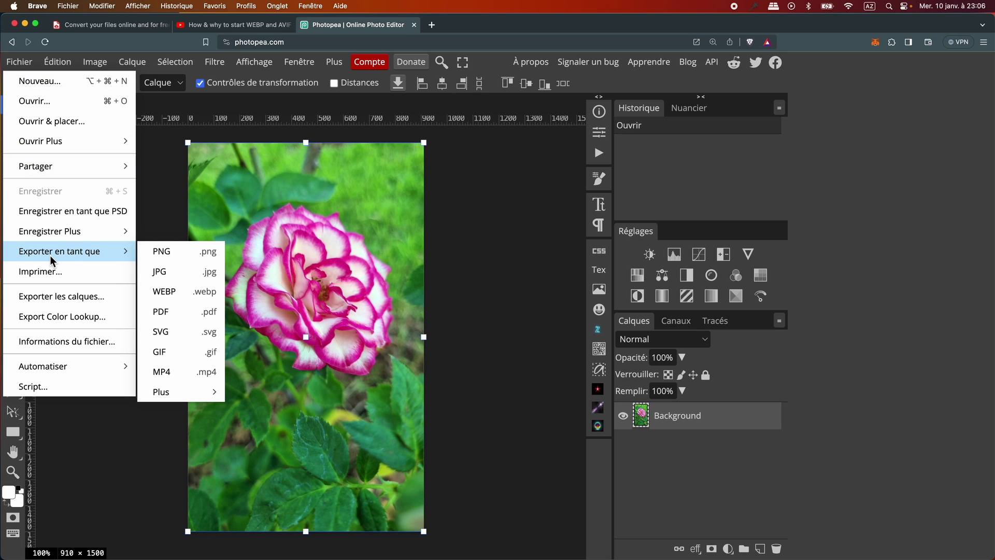
click(206, 271)
drag(559, 261, 523, 262)
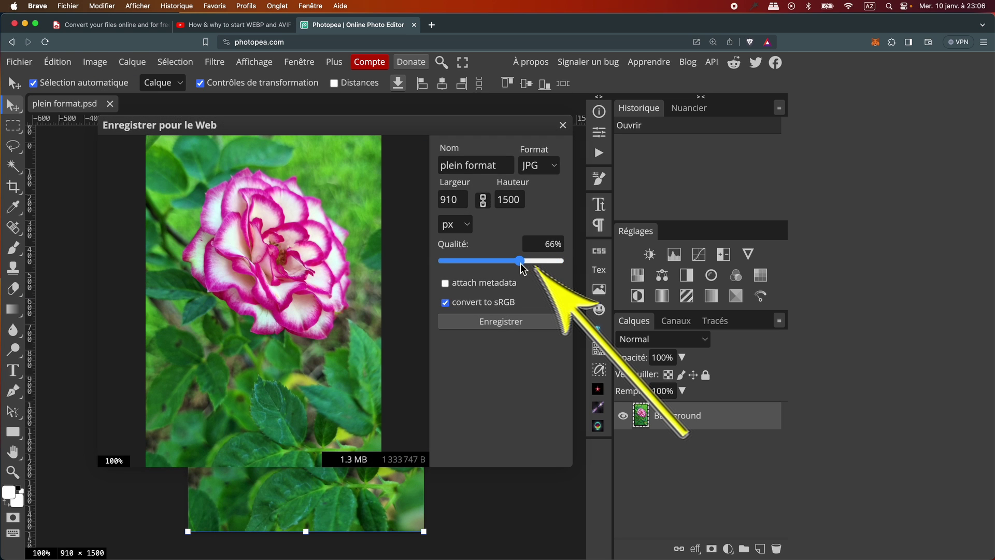
Step: Save the JPG export under the name 01 in toptutoweb's rushes5 folder on the passport drive
click(501, 324)
click(322, 361)
scroll(404, 311, down, 10)
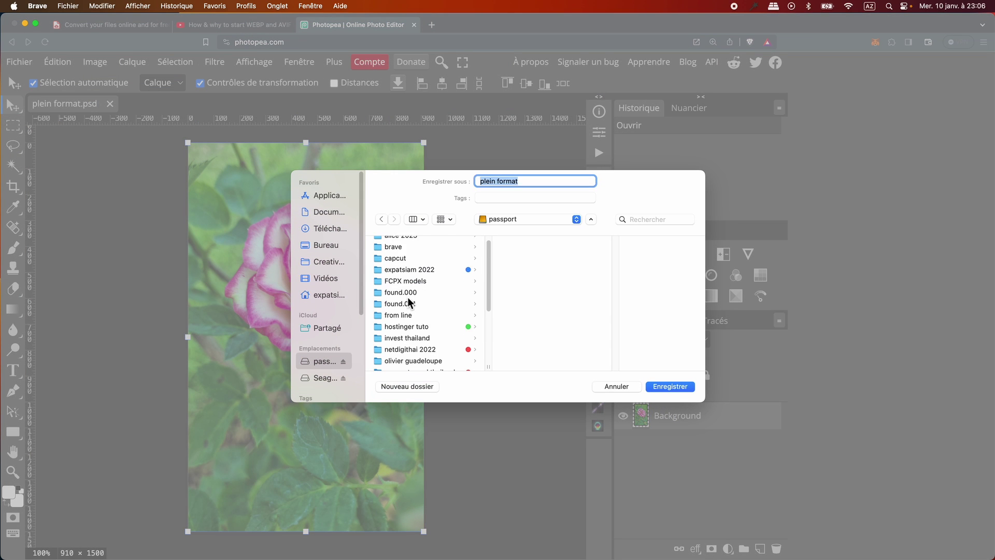
click(405, 350)
scroll(529, 335, down, 5)
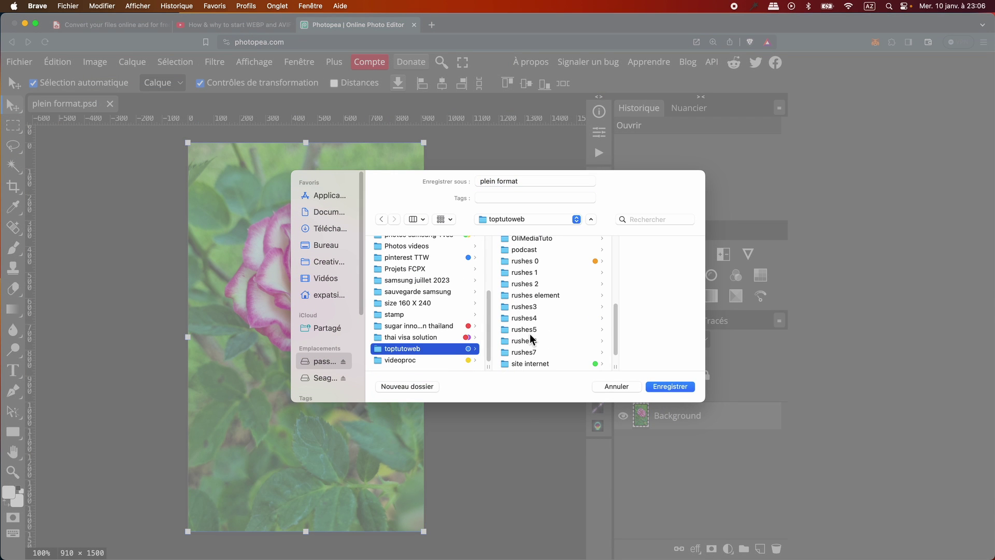
click(530, 332)
click(527, 185)
text(01)
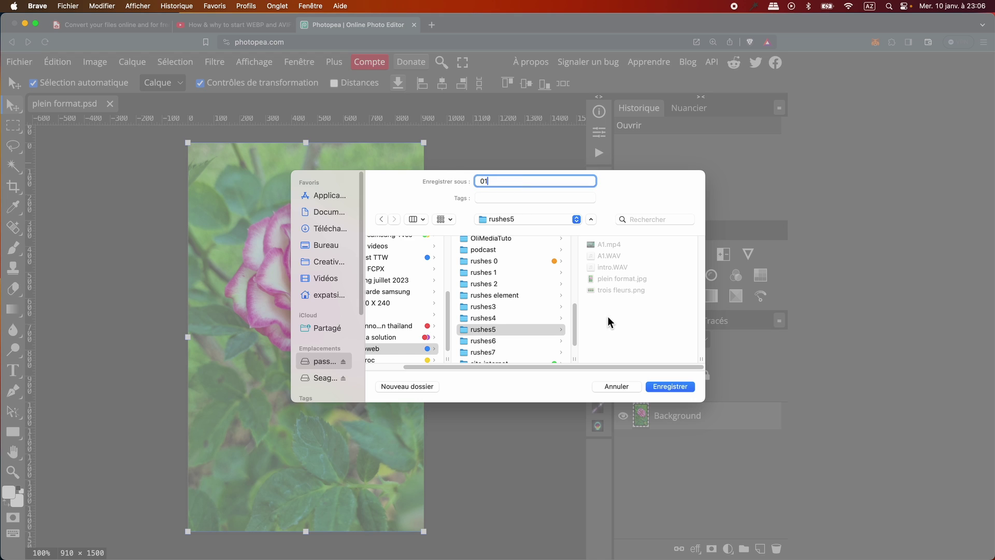
click(670, 388)
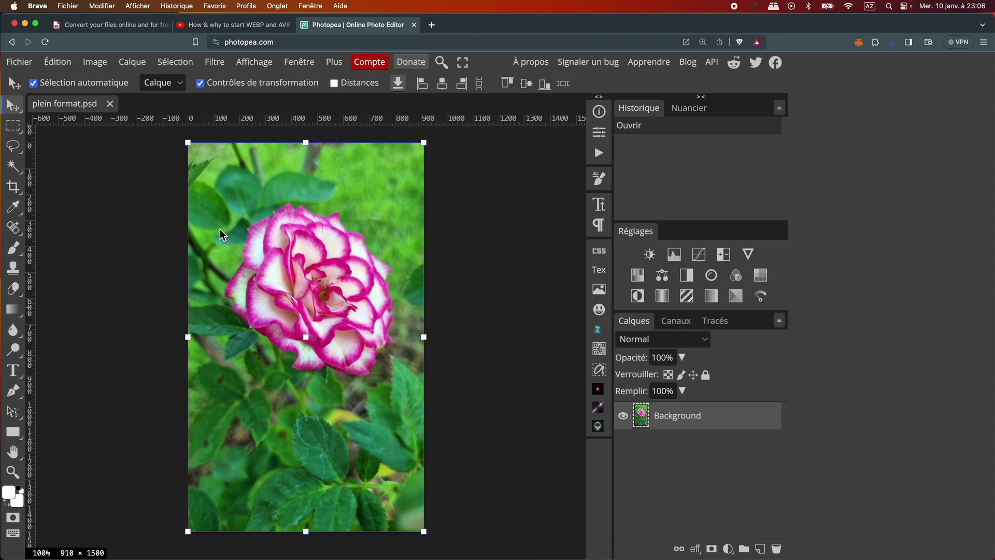
Step: Export the rose photo as WEBP at 70% quality and save it as 02 in the rushes5 folder
click(23, 63)
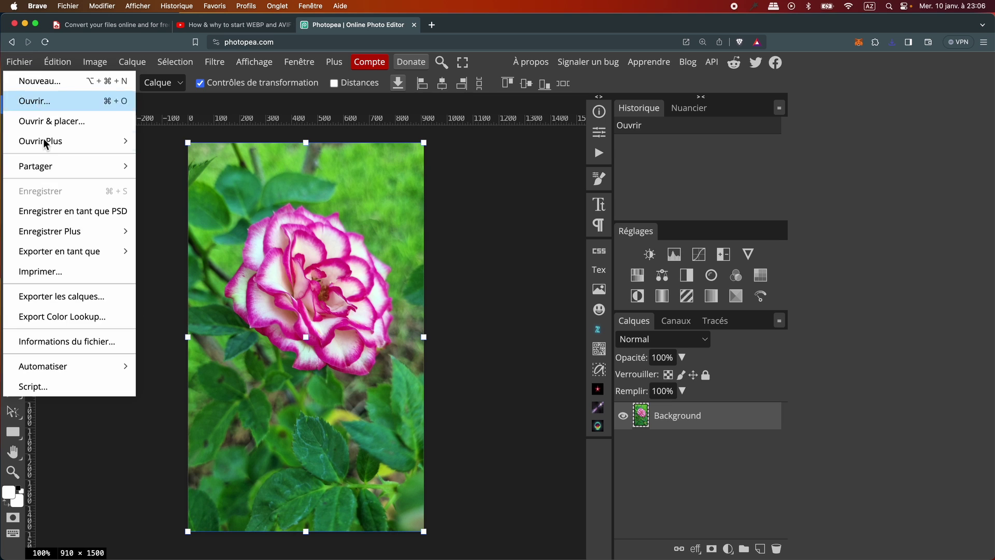
mouse_move(49, 247)
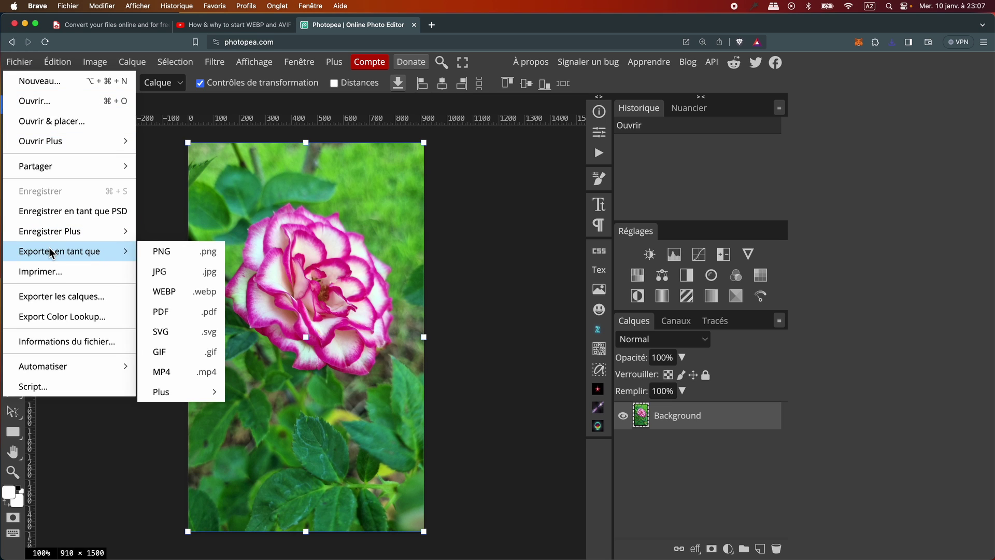
click(170, 293)
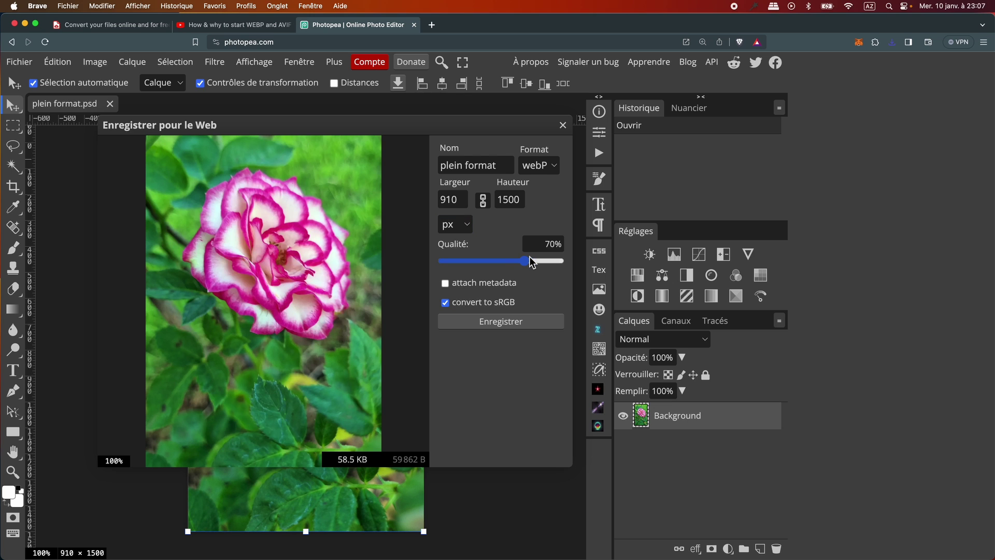
click(499, 325)
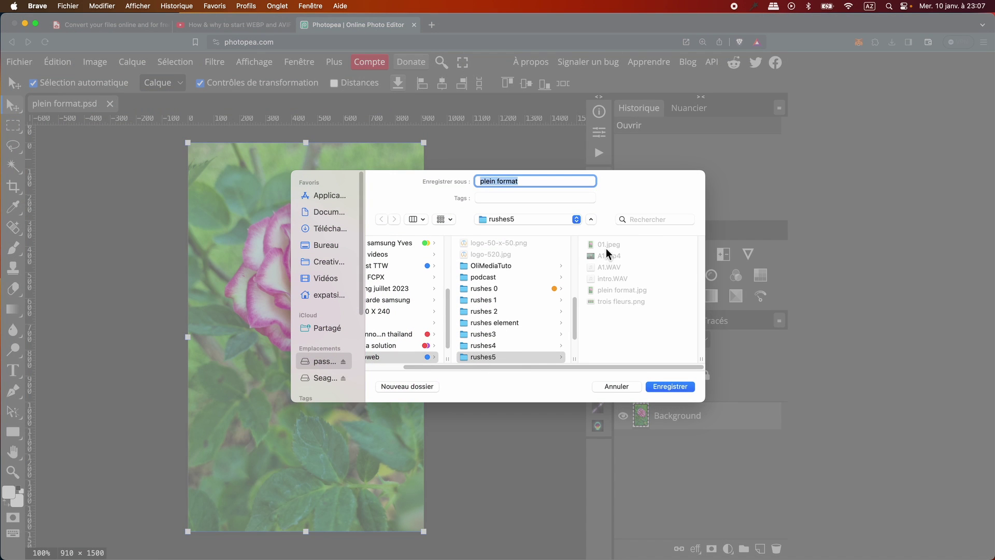
text(02)
key(Return)
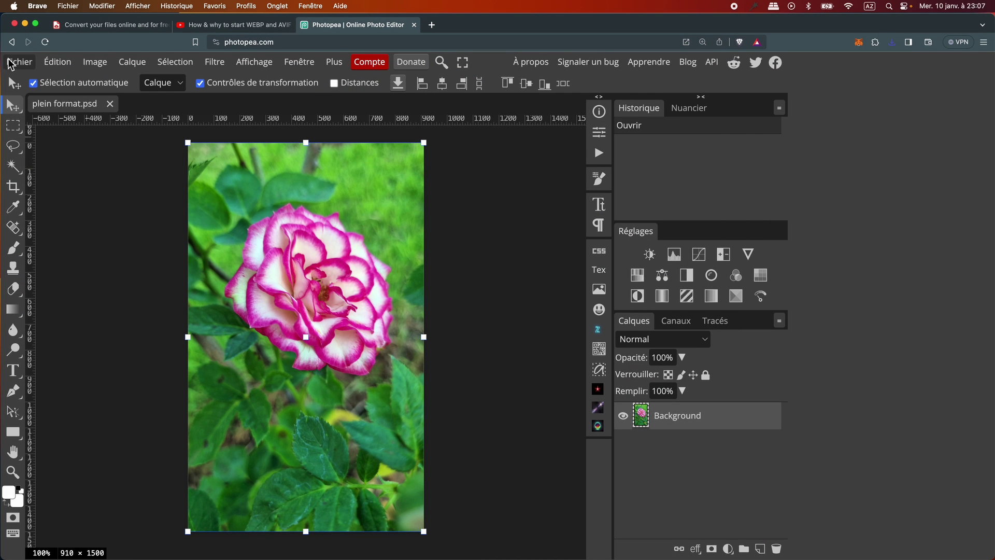
Step: Look through the additional export formats to see whether AVIF is offered
click(10, 63)
mouse_move(64, 257)
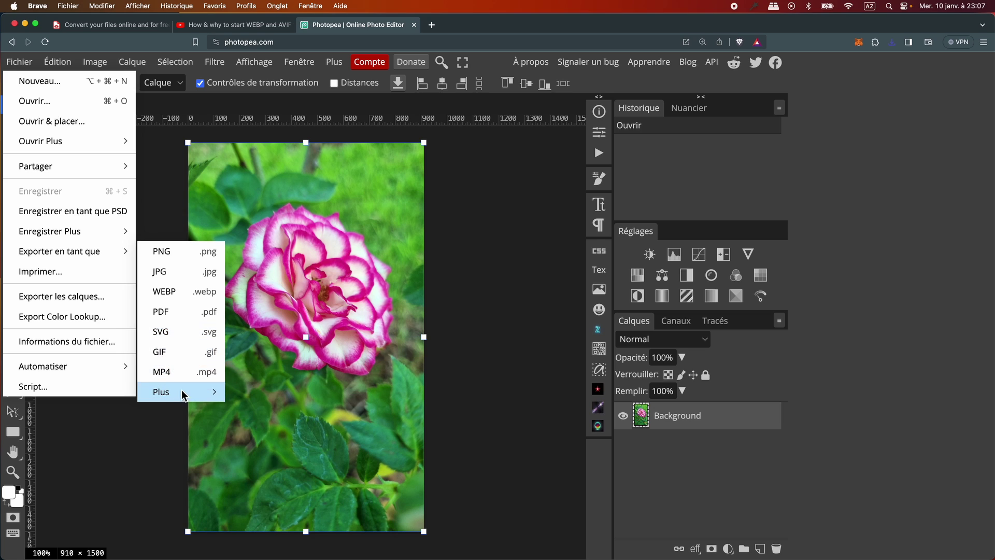
mouse_move(182, 394)
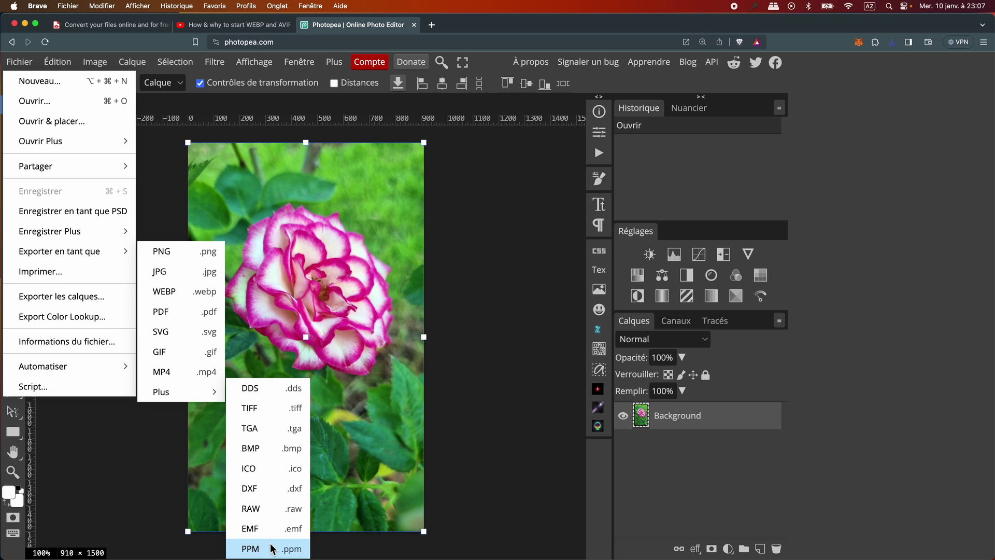
Step: Switch to the FabConvert website and set its language to French
key(ctrl+Tab)
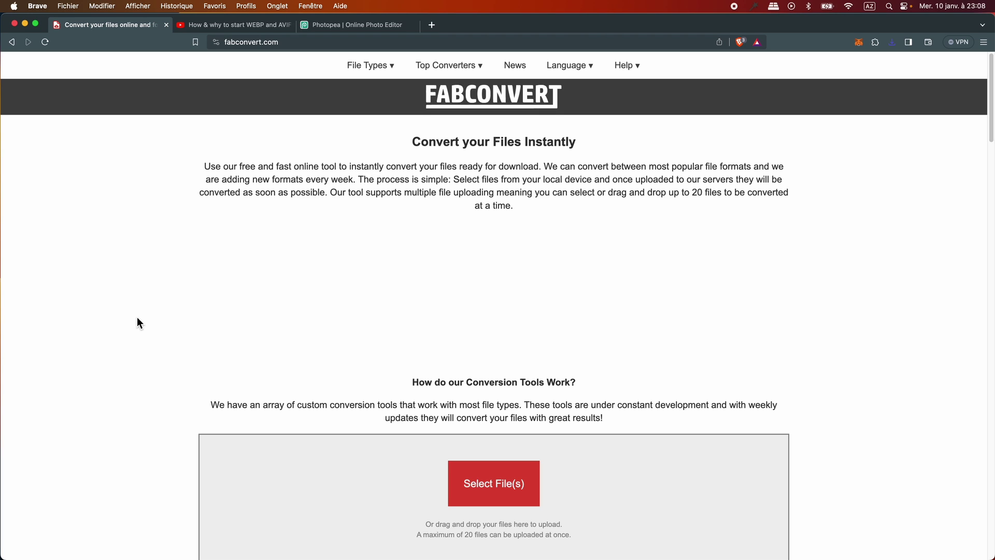
mouse_move(555, 68)
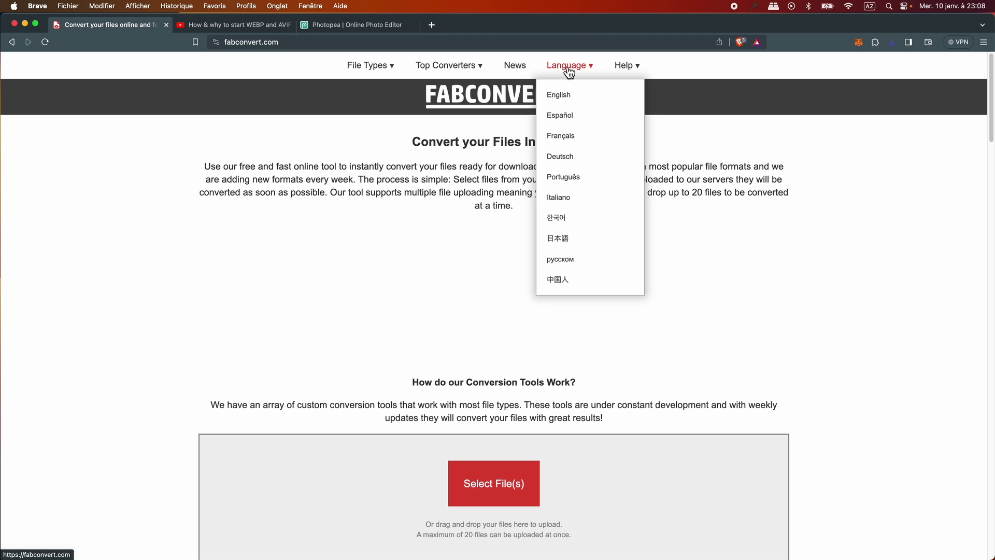
click(573, 143)
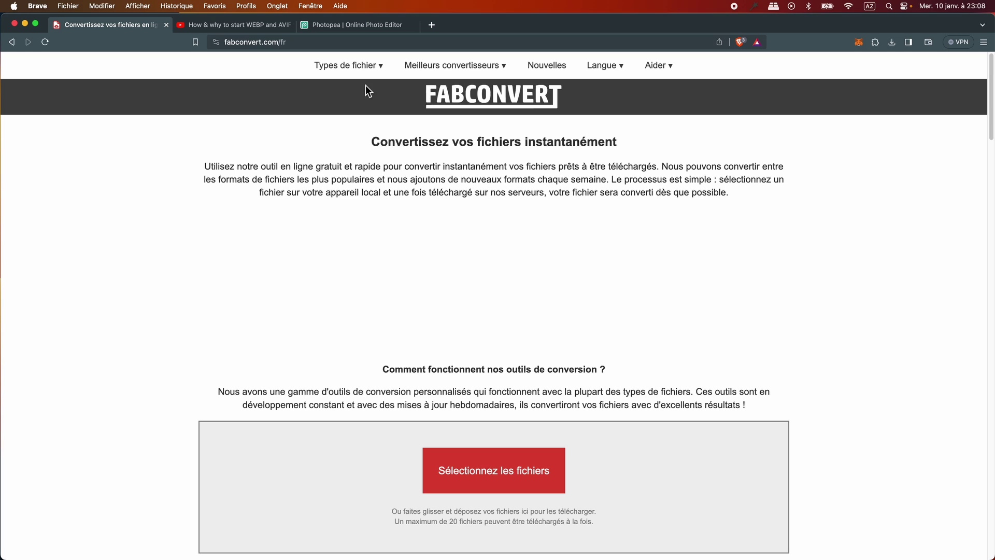
Step: Look over the file types offered for conversion and open the AVIF converter page
mouse_move(360, 78)
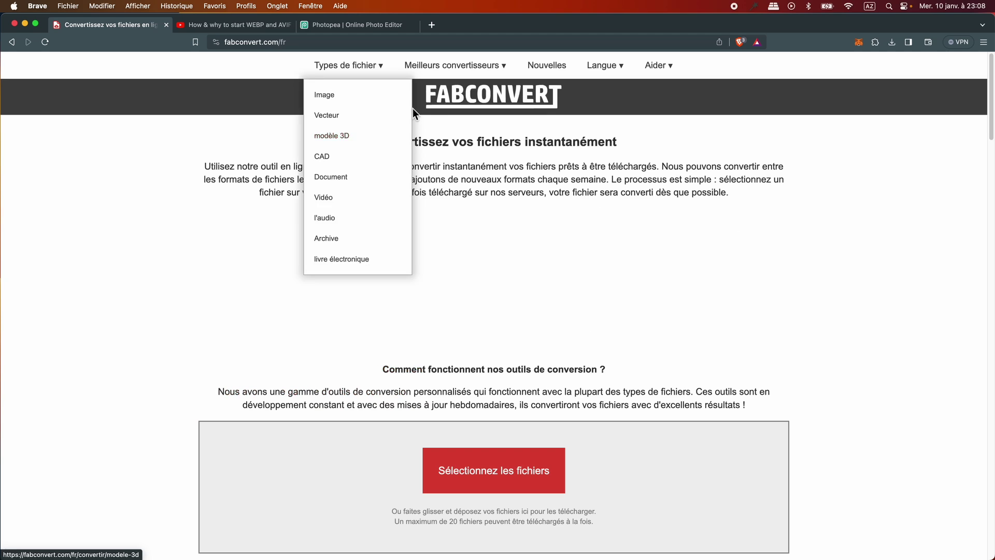
mouse_move(736, 40)
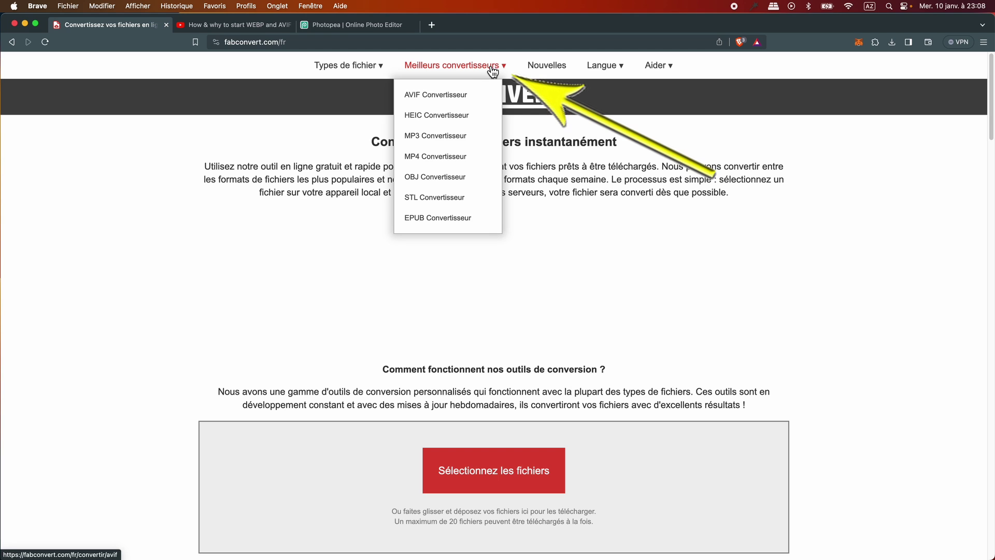
click(449, 99)
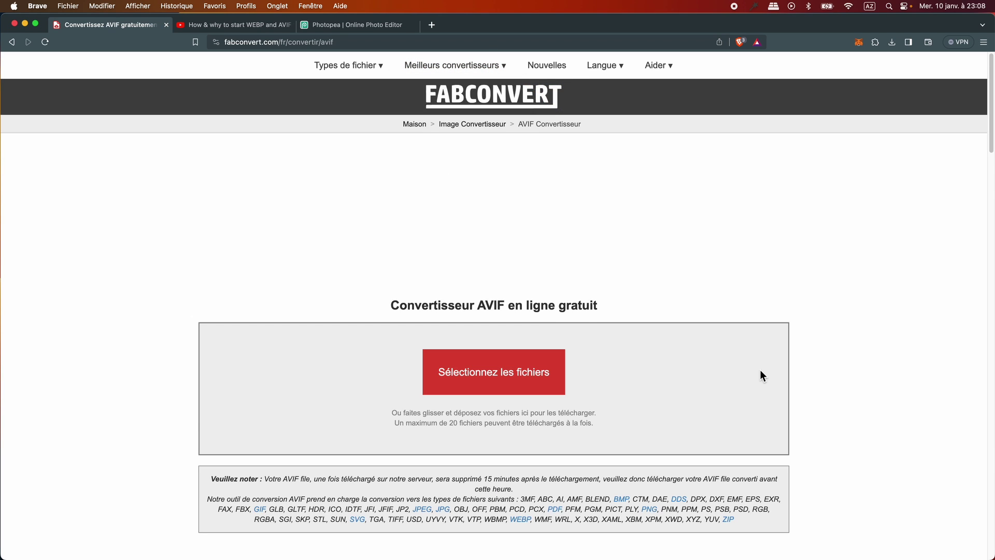
Step: Load plein format.jpg from the rushes5 folder into the converter and choose AVIF as the output format
click(483, 378)
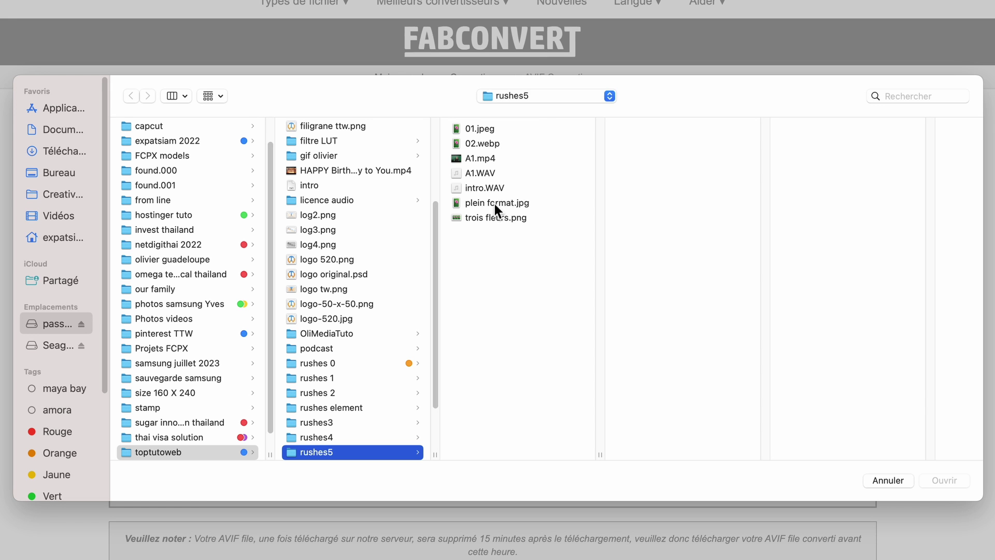
click(494, 204)
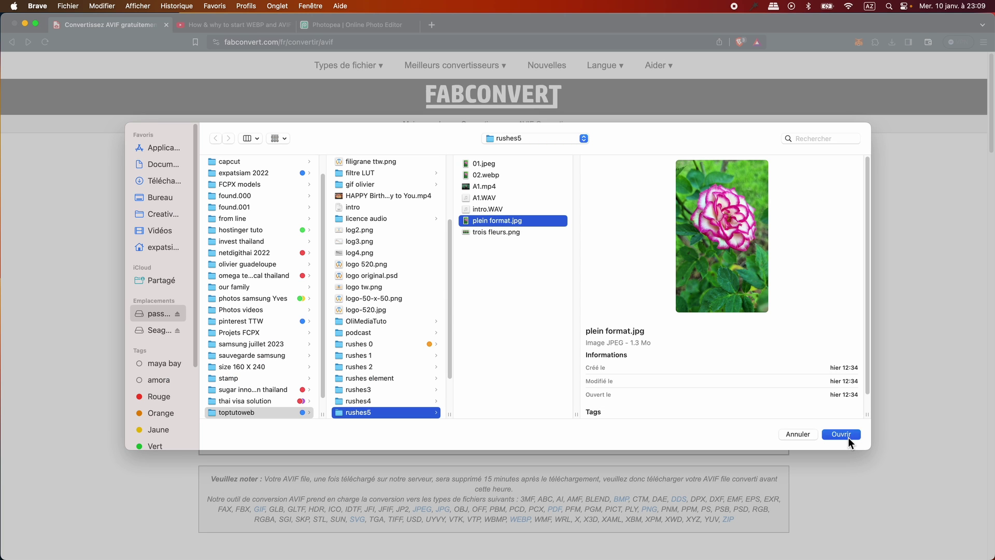
click(842, 434)
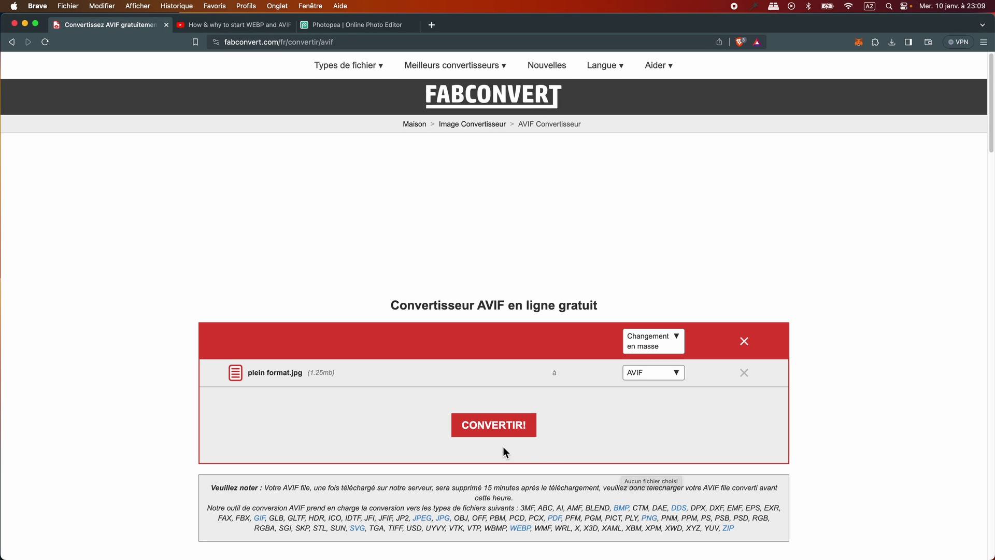
click(678, 378)
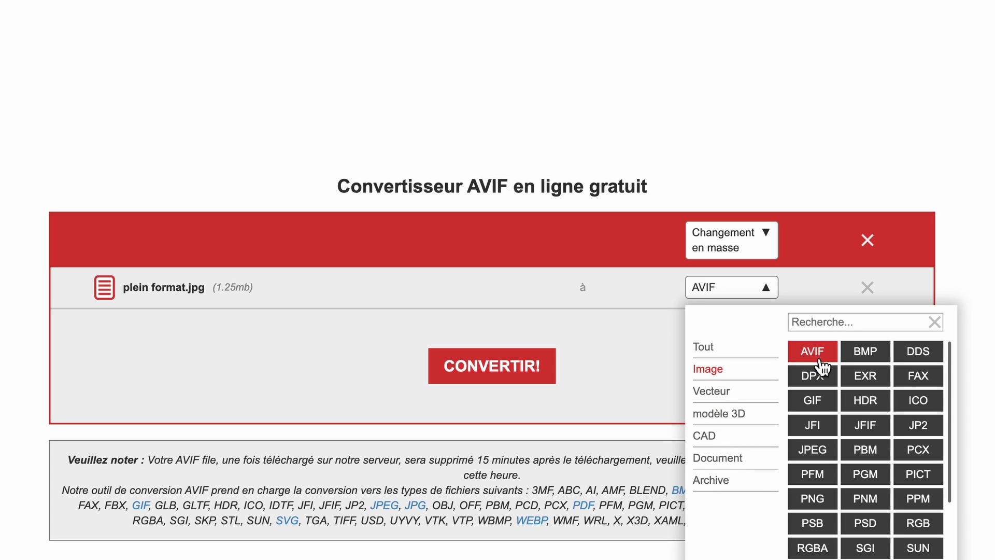
click(819, 358)
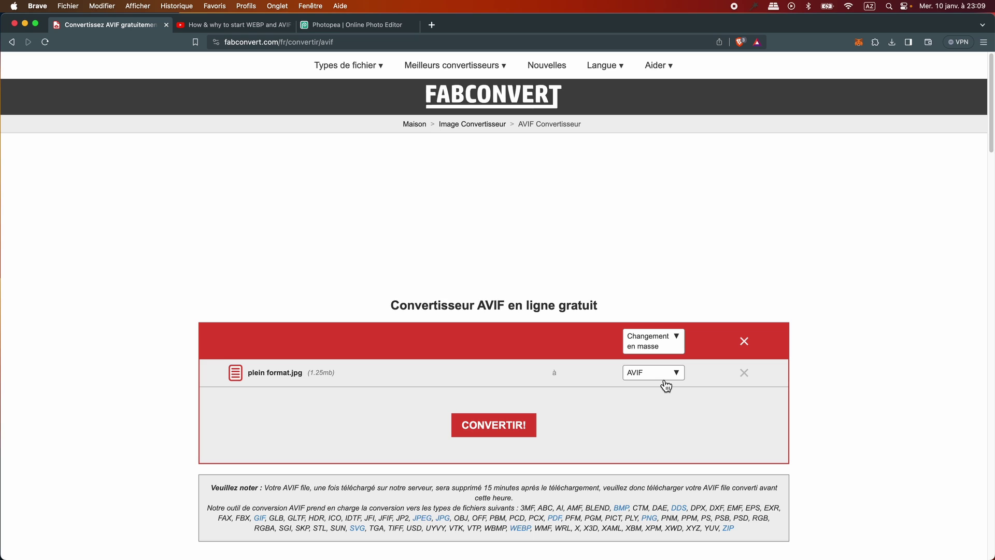
Step: Convert the photo and download the result as 03.avif into the rushes5 folder
click(493, 426)
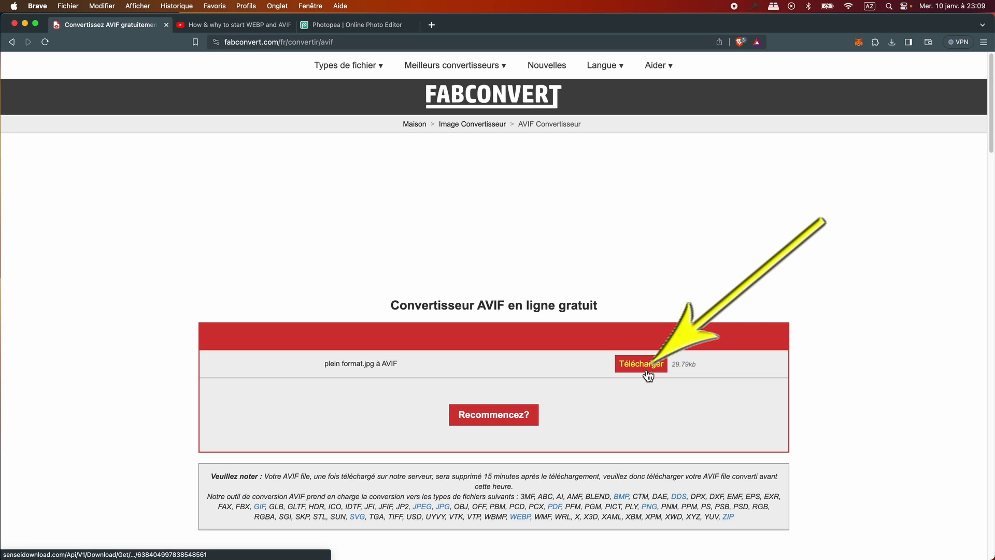
click(638, 371)
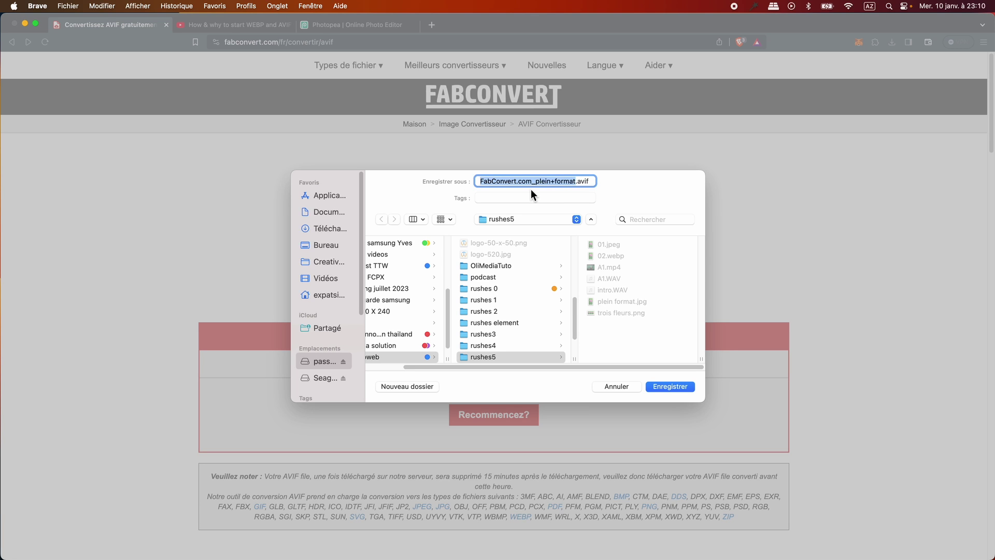
text(03)
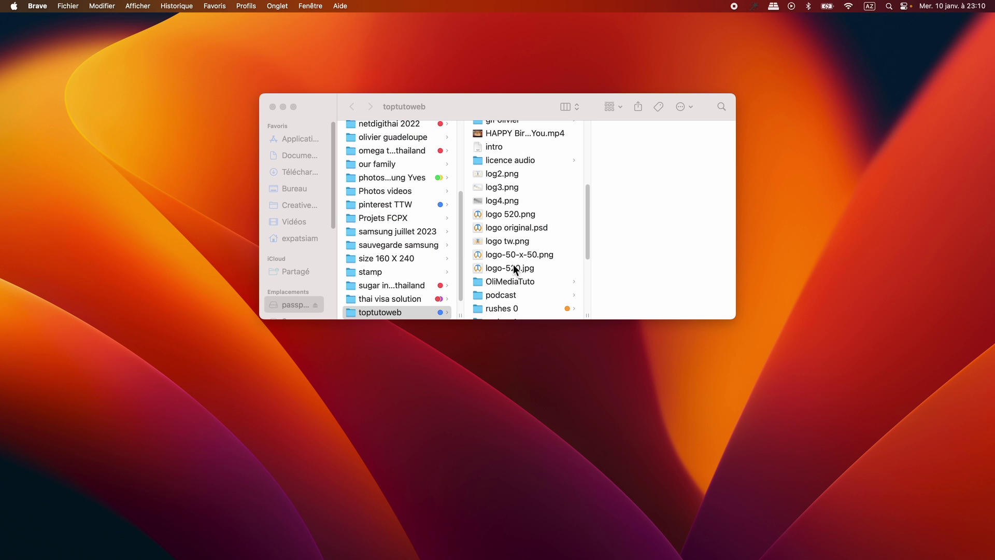
Step: Switch to Finder and compare the file sizes of 01.jpeg, 02.webp and 03.avif in the rushes5 folder
scroll(513, 264, down, 3)
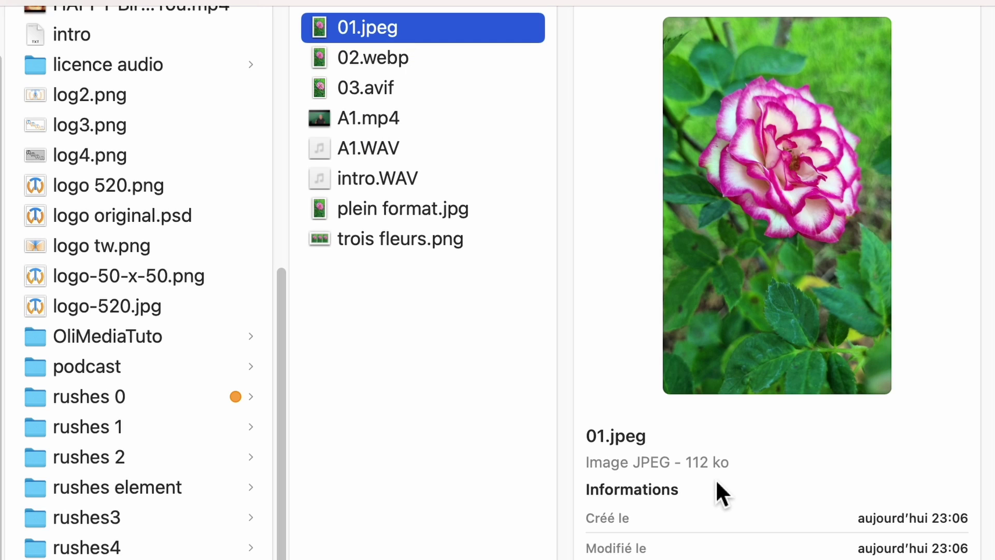
click(375, 67)
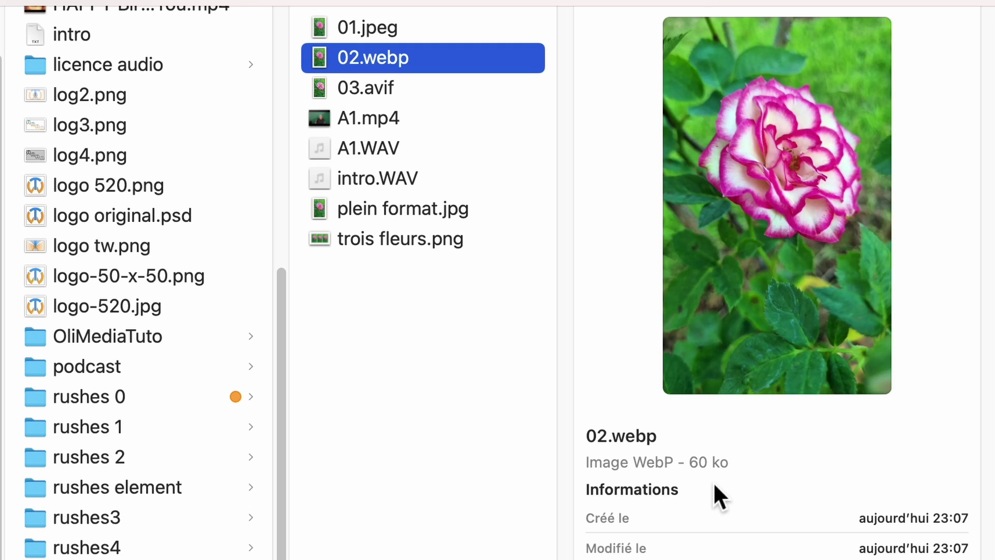
click(374, 93)
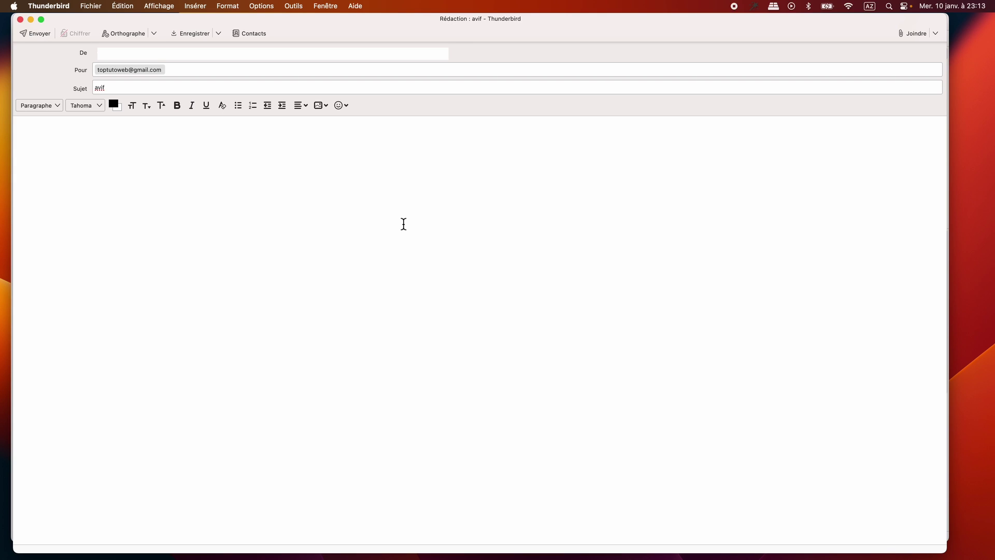
Step: Attach 03.avif from the rushes5 folder to the email and send the message
click(911, 35)
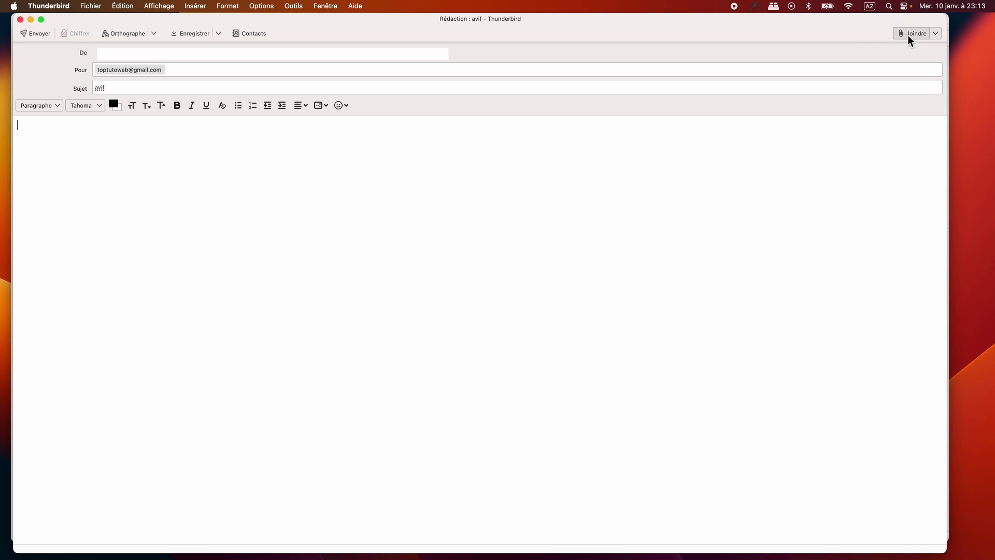
click(322, 284)
scroll(456, 275, down, 5)
click(428, 272)
scroll(493, 259, down, 10)
click(510, 220)
click(601, 161)
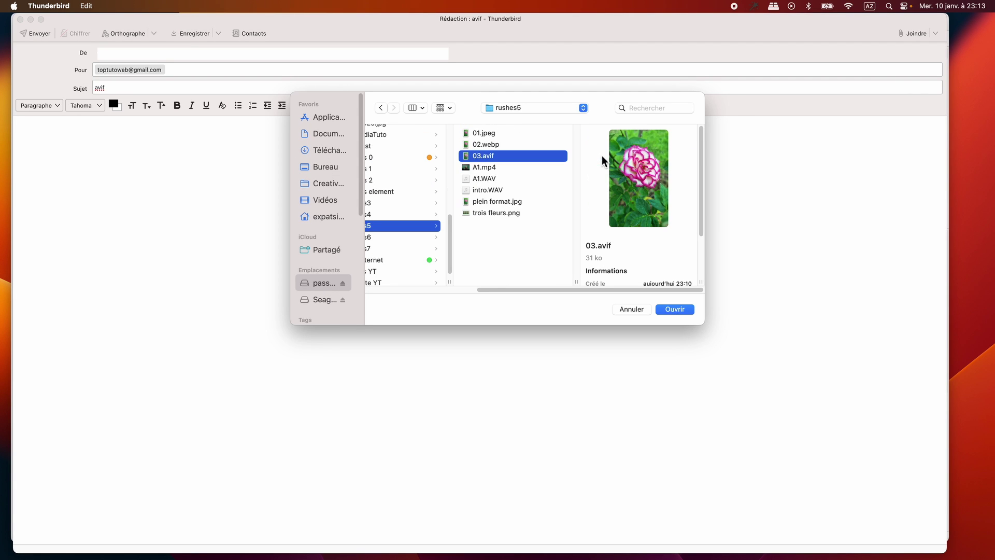
click(675, 310)
click(39, 34)
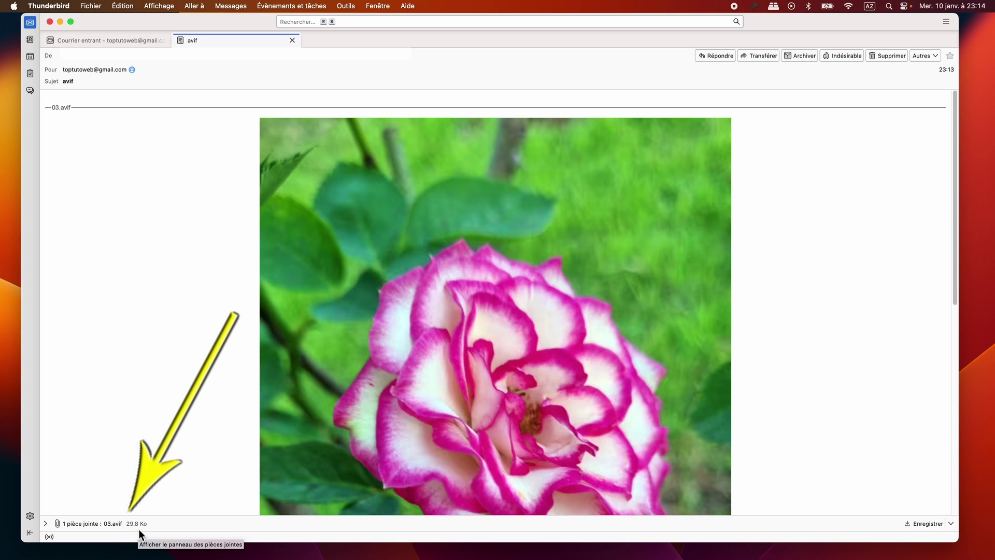
Step: Look over the full rose photo displayed in the received avif email
scroll(194, 325, down, 5)
scroll(194, 324, down, 10)
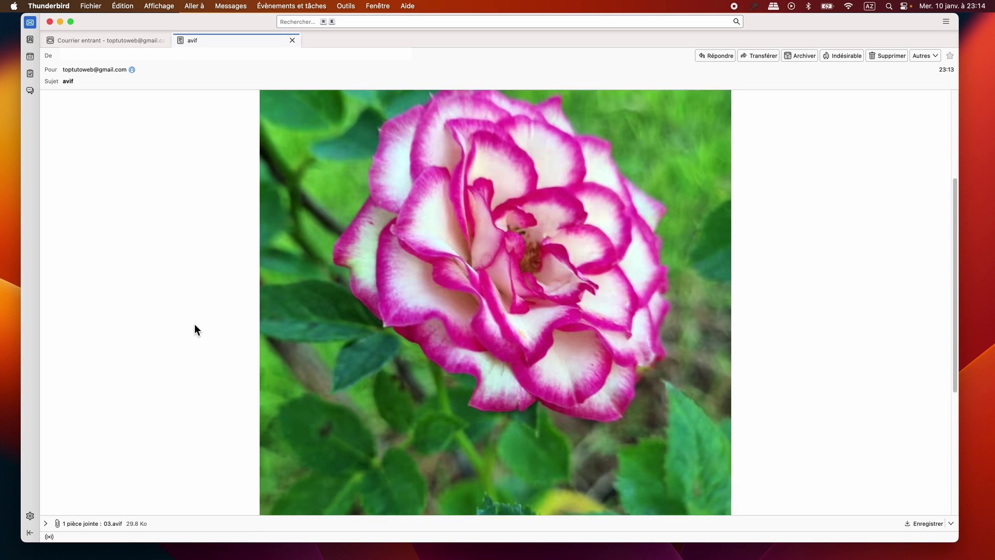
scroll(195, 324, down, 3)
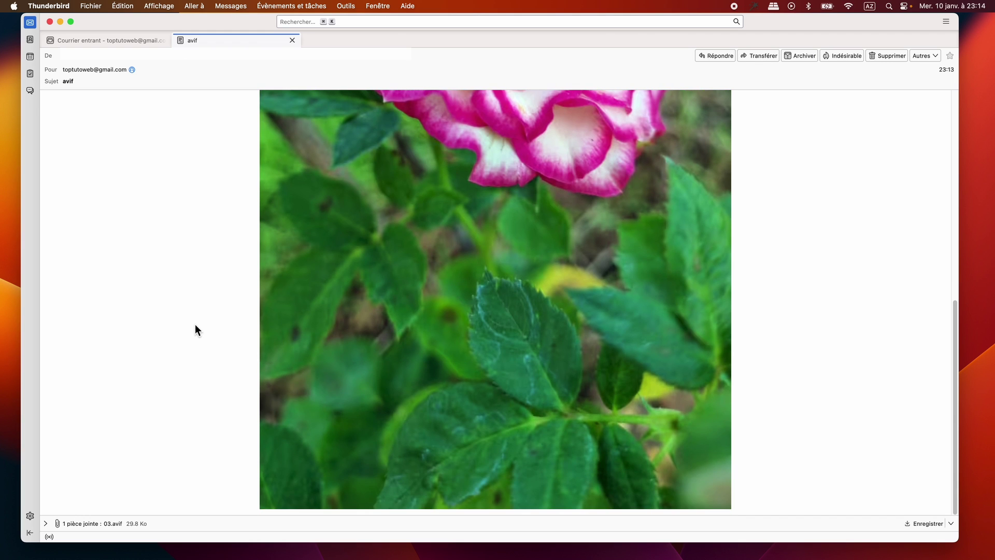
scroll(195, 324, up, 15)
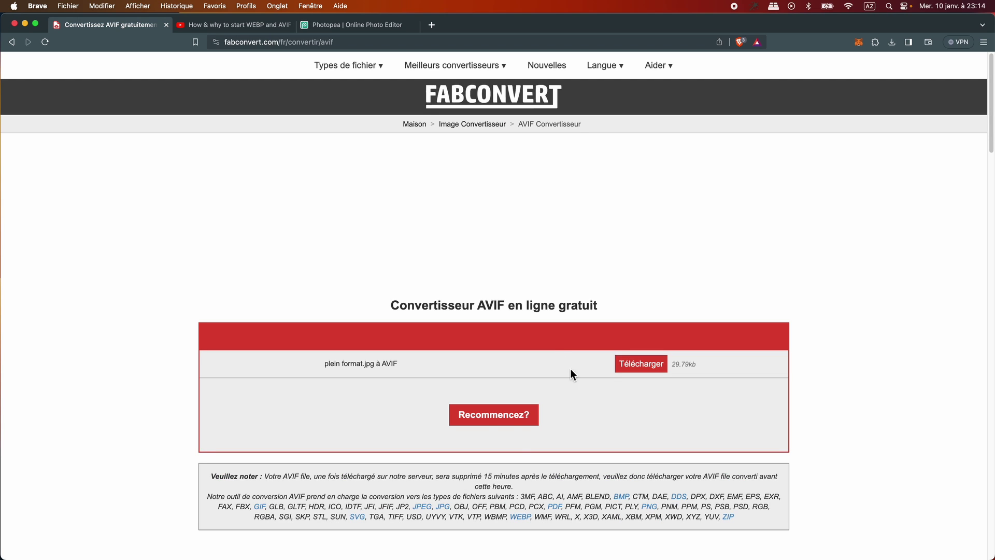
Step: Switch to the FabConvert page in Brave, restart the AVIF converter and browse to the thaiweb/web folder on the Desktop for source files
click(491, 425)
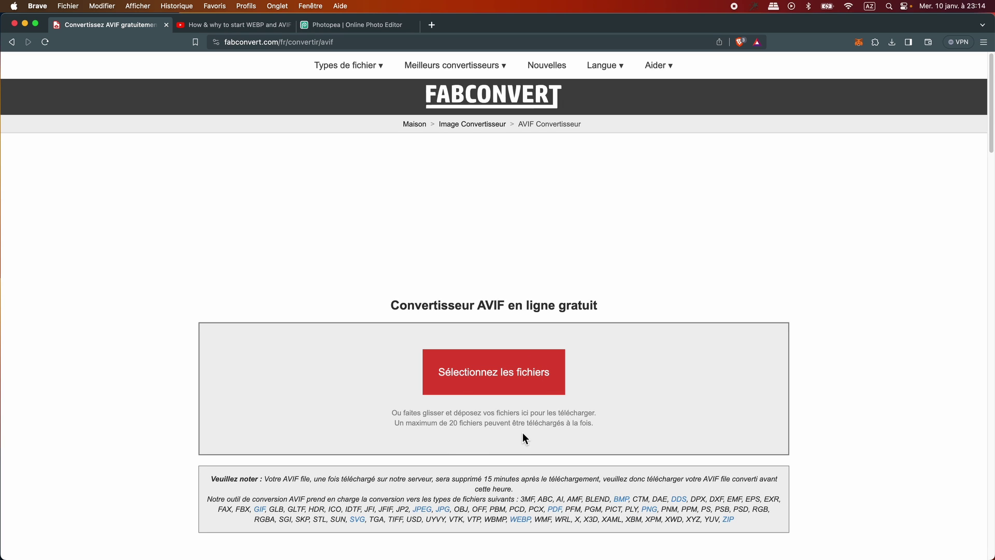
click(472, 372)
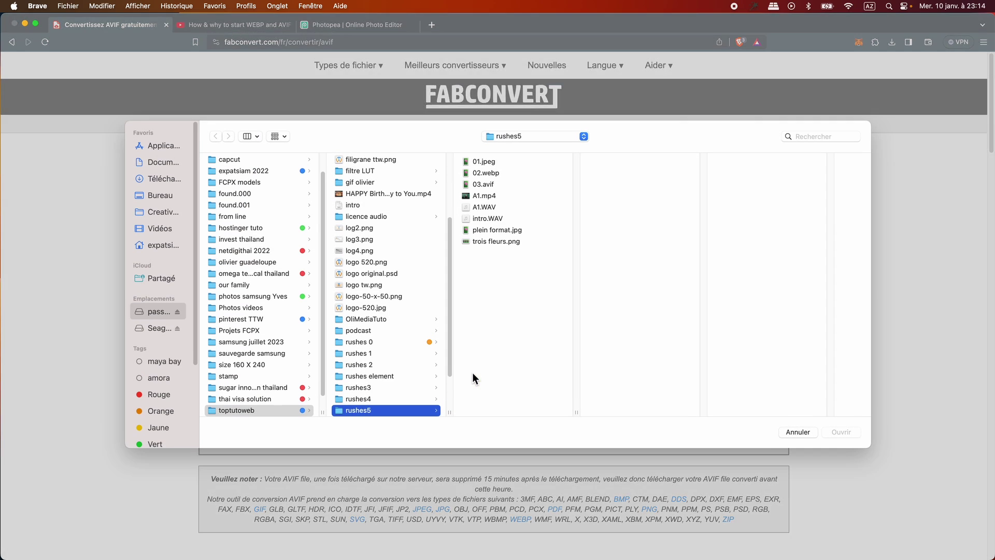
click(161, 197)
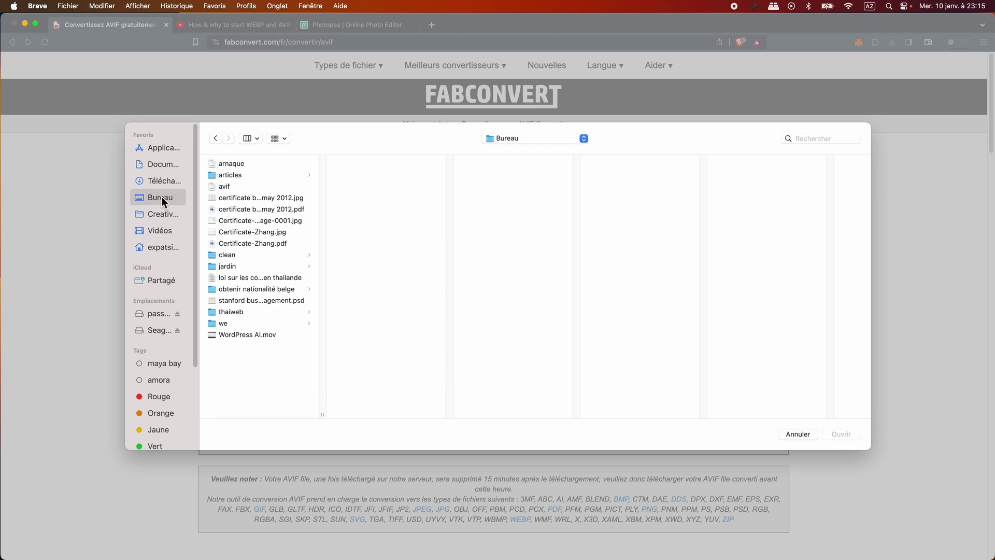
click(238, 311)
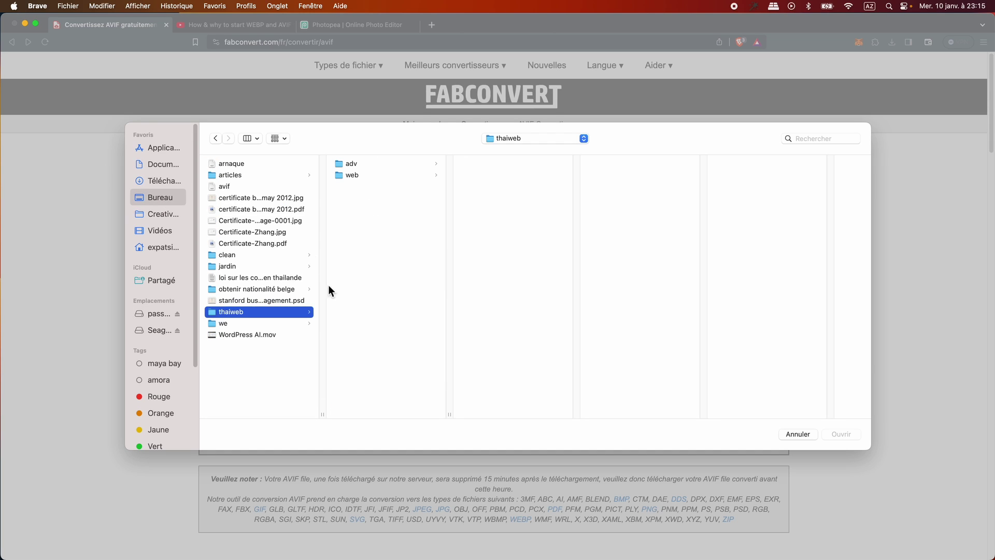
click(360, 181)
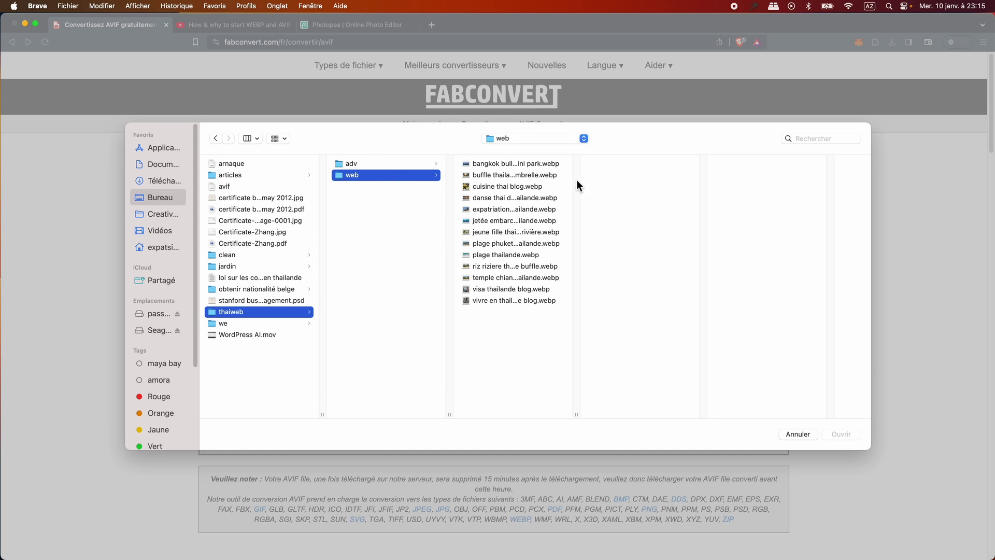
Step: Preview a few images in the web folder, select all its WEBP files and load them into the converter
click(564, 164)
click(559, 176)
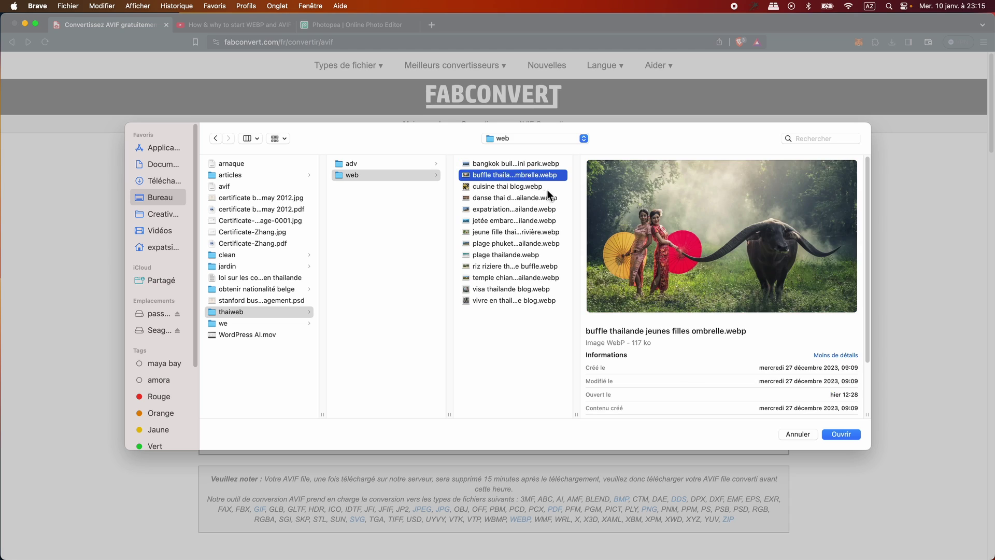
click(543, 189)
click(543, 197)
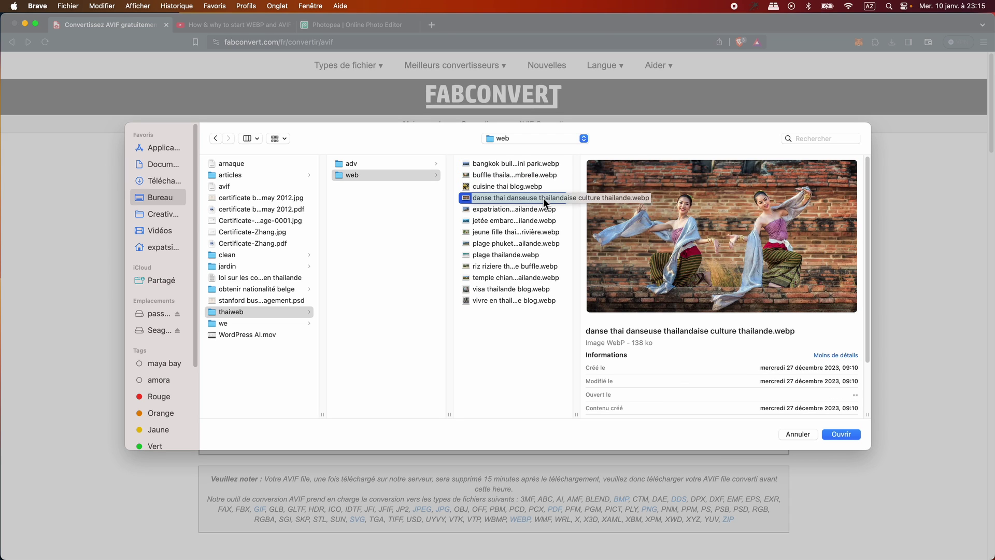
drag(569, 167, 562, 307)
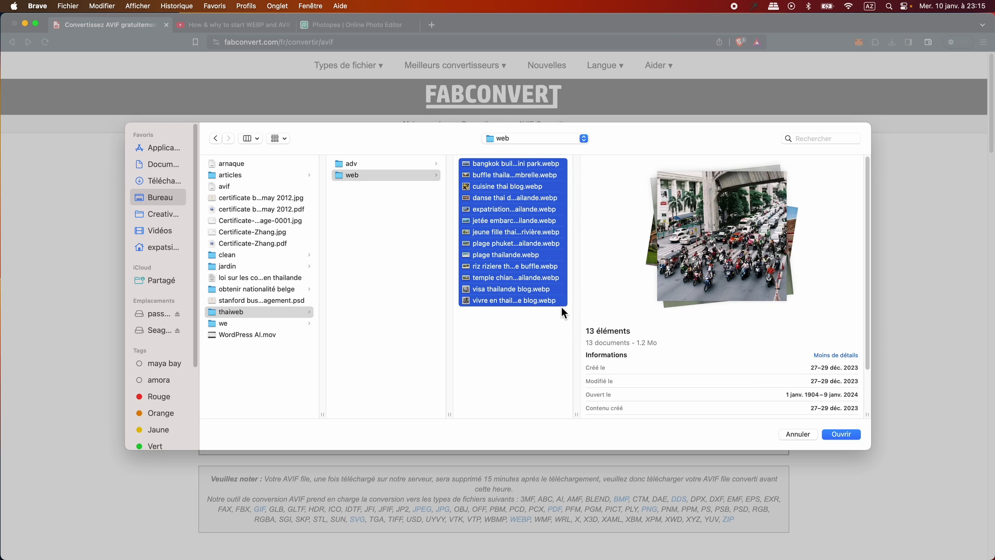
click(841, 435)
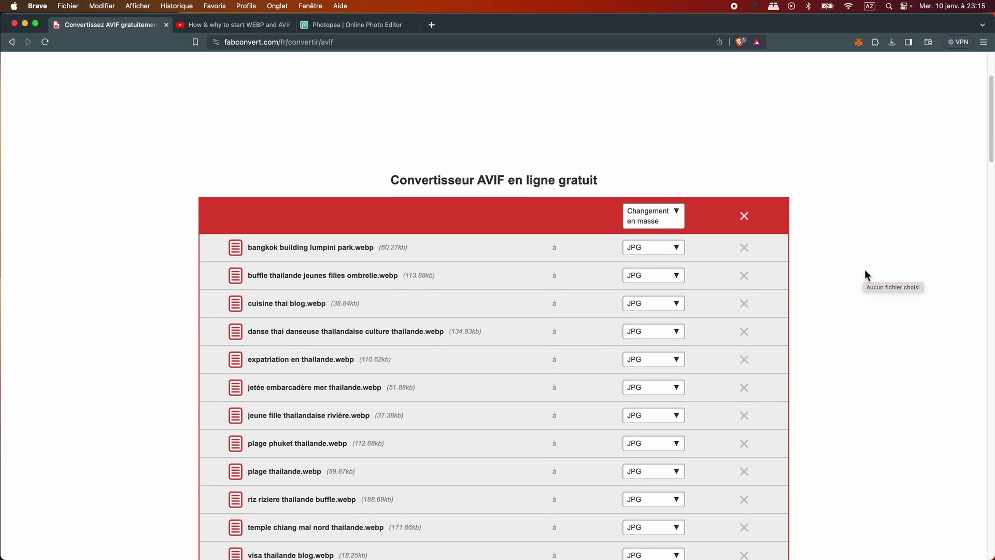
Step: Set the output format of all loaded WEBP images to AVIF in bulk and convert them
scroll(867, 275, down, 1)
scroll(867, 276, up, 1)
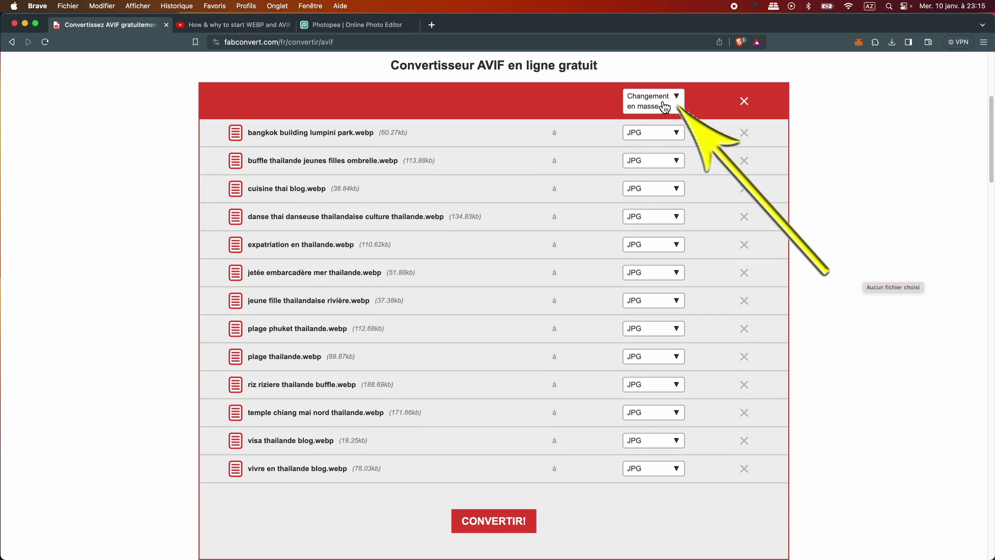
click(666, 107)
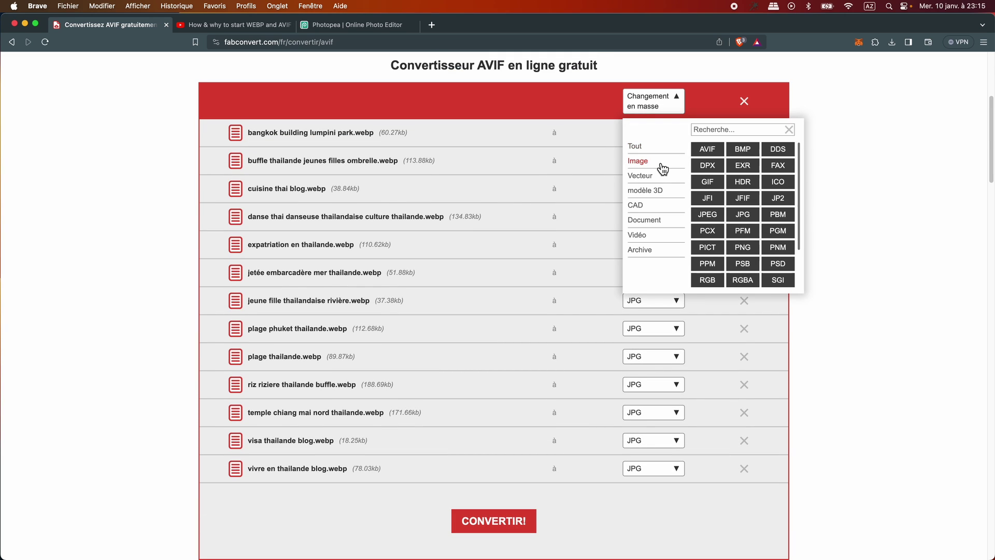
click(716, 154)
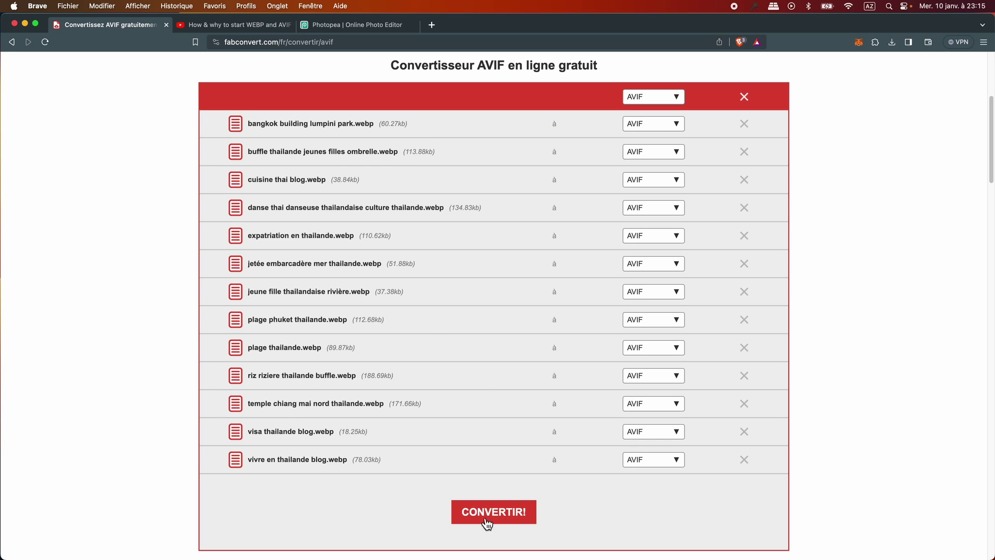
click(502, 521)
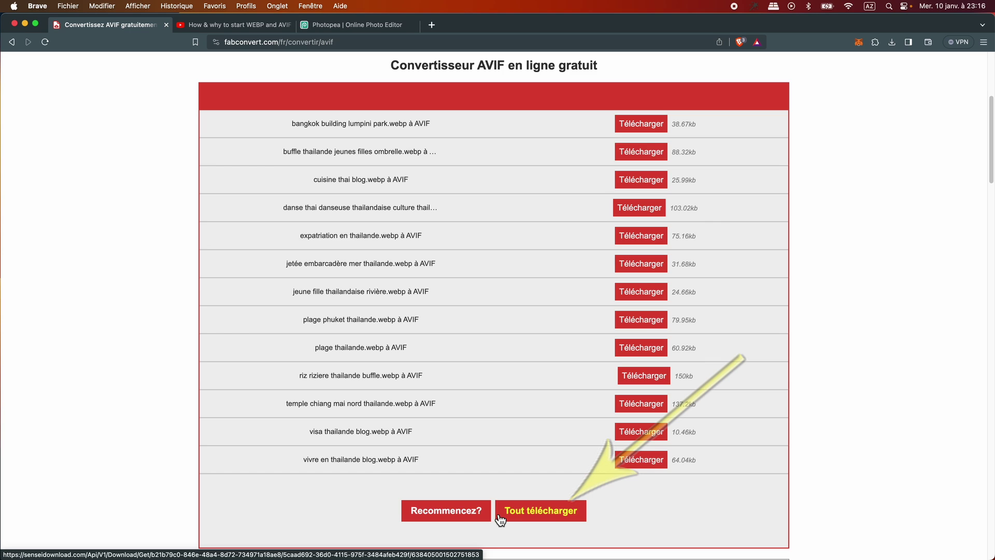
Step: Download all the converted AVIF images together as lot.zip into the rushes5 folder
click(544, 517)
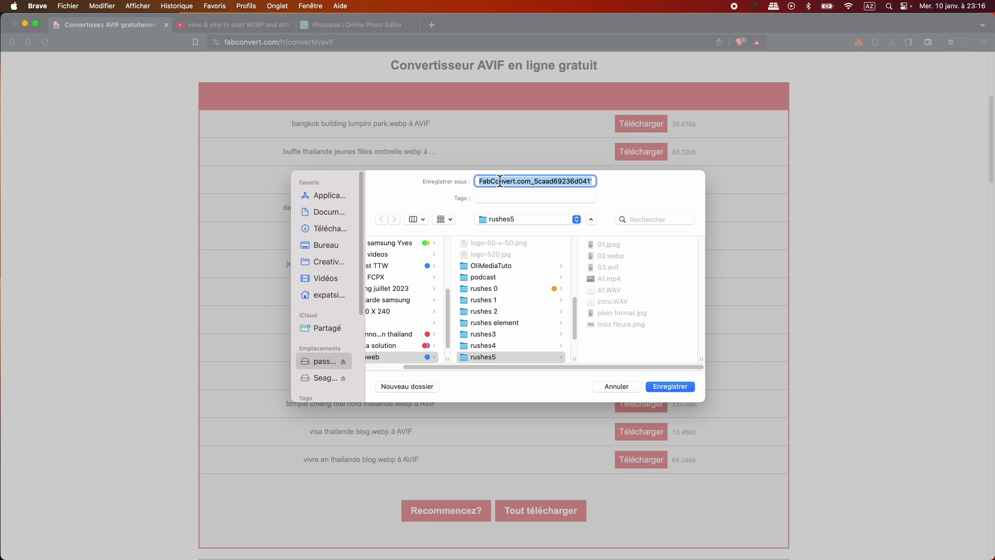
text(lot.zip)
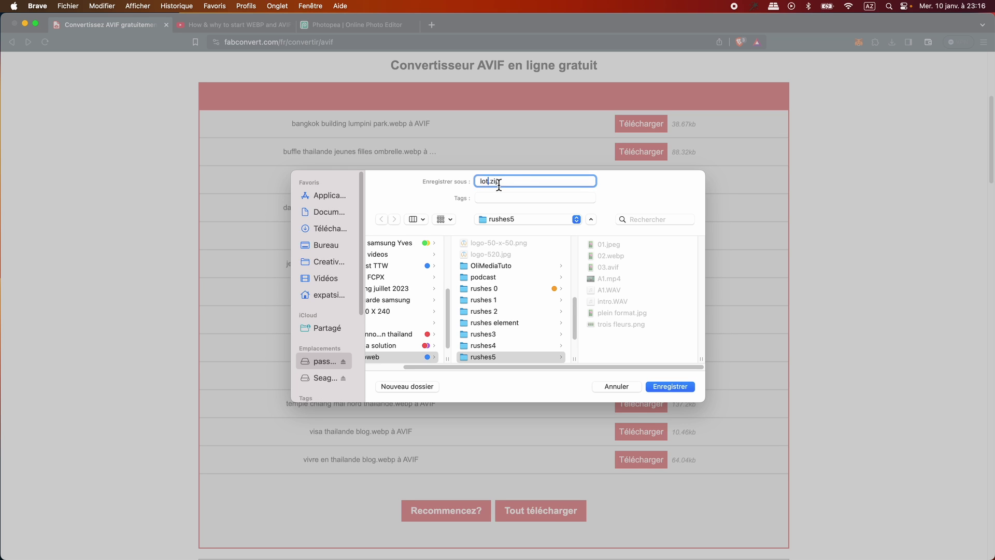
click(671, 386)
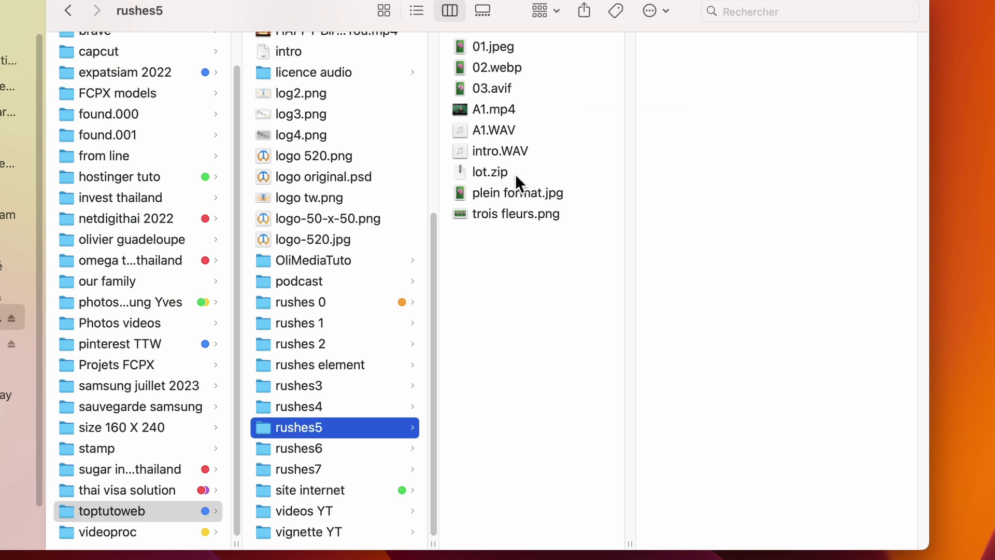
Step: Switch to Finder, extract lot.zip in the rushes5 folder and select the first AVIF image in the extracted folder
click(485, 172)
double_click(500, 173)
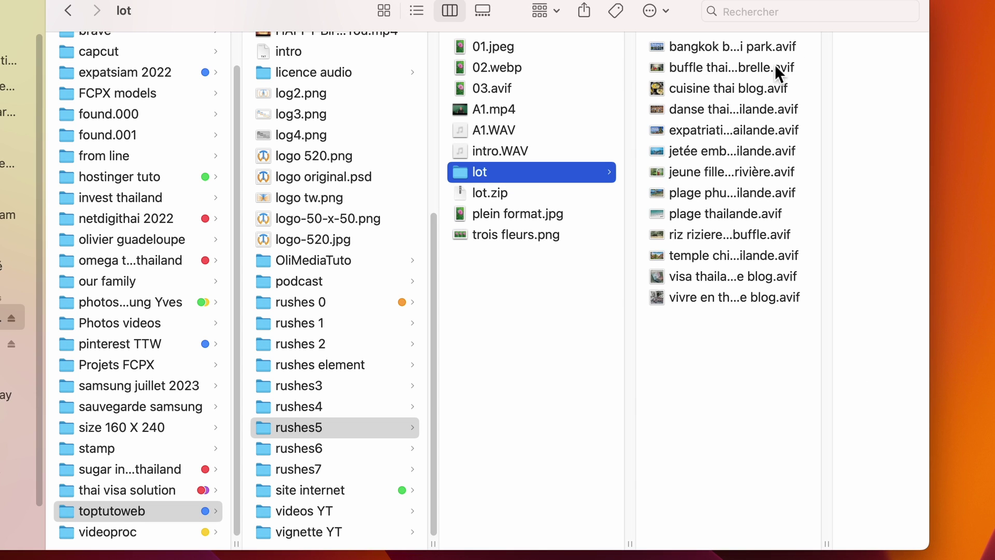
click(775, 45)
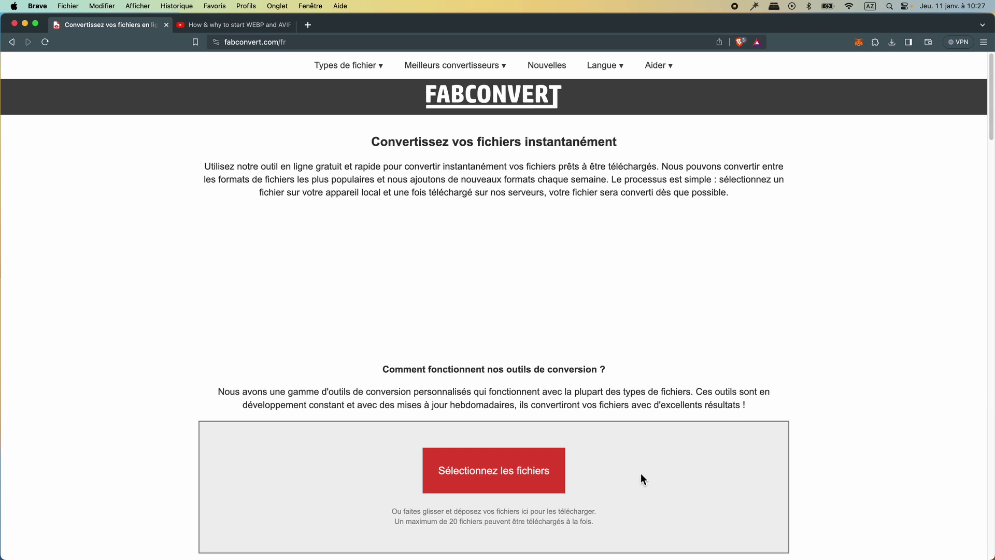
Step: On the FabConvert home page in Brave, load the first ten JPG and JPEG thumbnails from the 2023 folder
click(493, 470)
drag(756, 163, 798, 266)
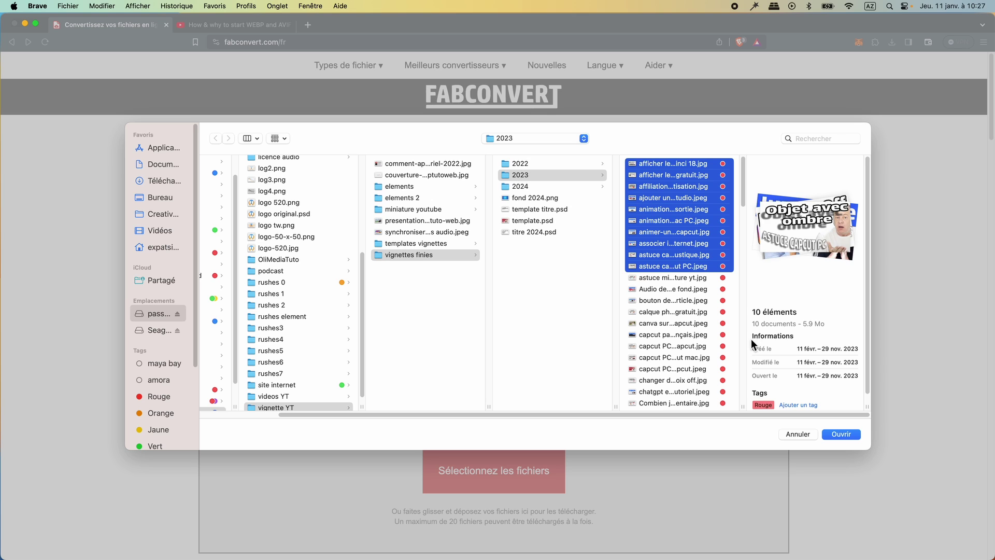
click(840, 434)
scroll(870, 413, down, 2)
scroll(870, 412, down, 5)
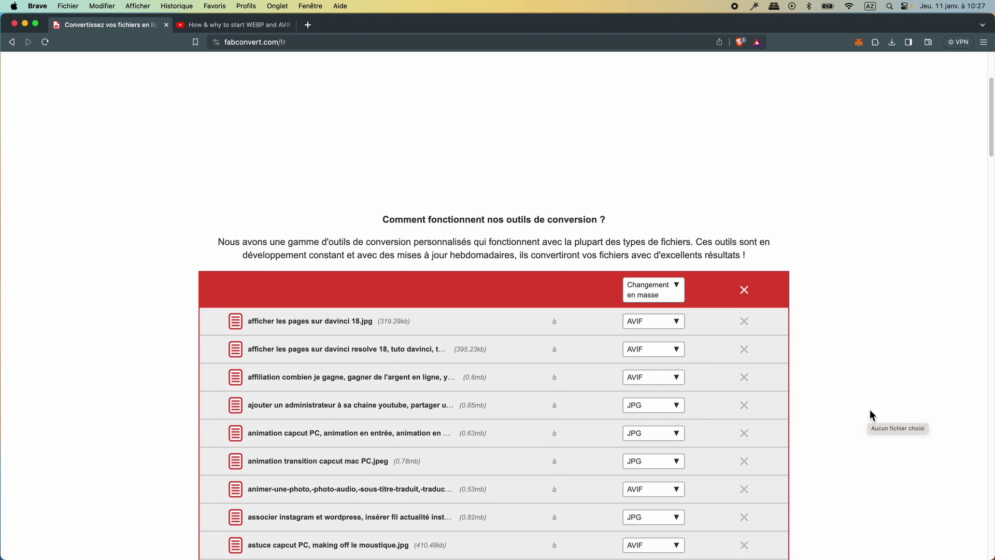
scroll(870, 413, up, 1)
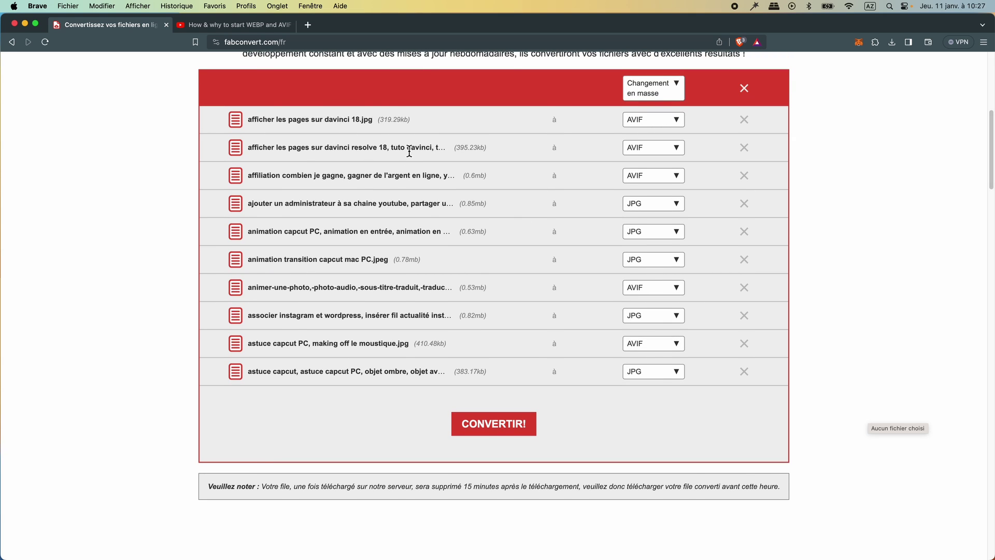
Step: Set the output format of all ten thumbnails to the WEBP image format in bulk and convert them
click(679, 94)
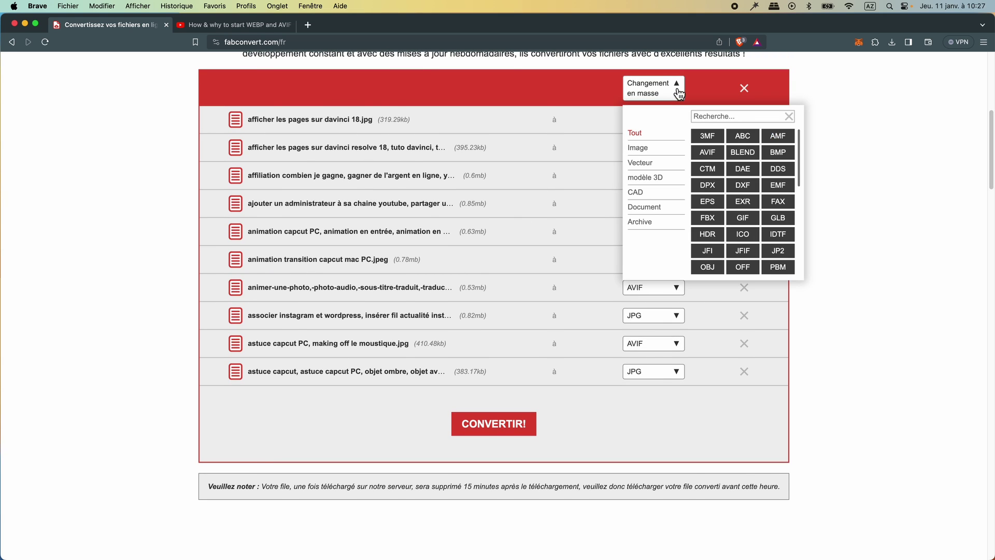
click(650, 151)
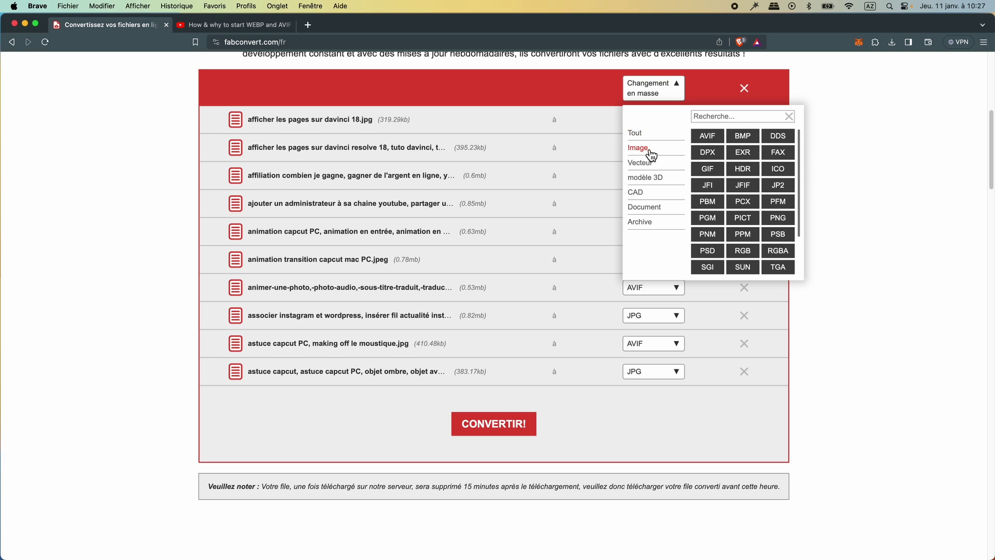
drag(800, 172, 805, 225)
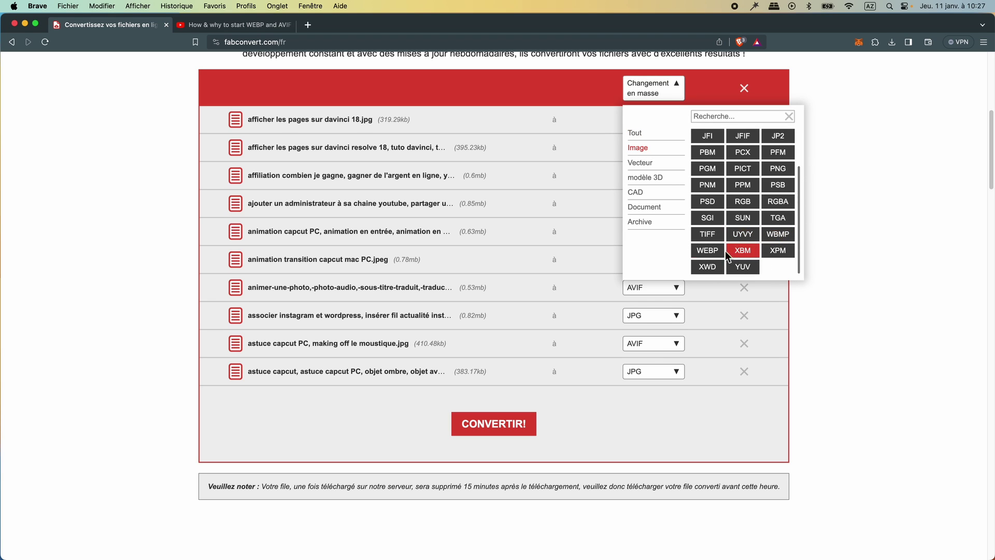
click(708, 251)
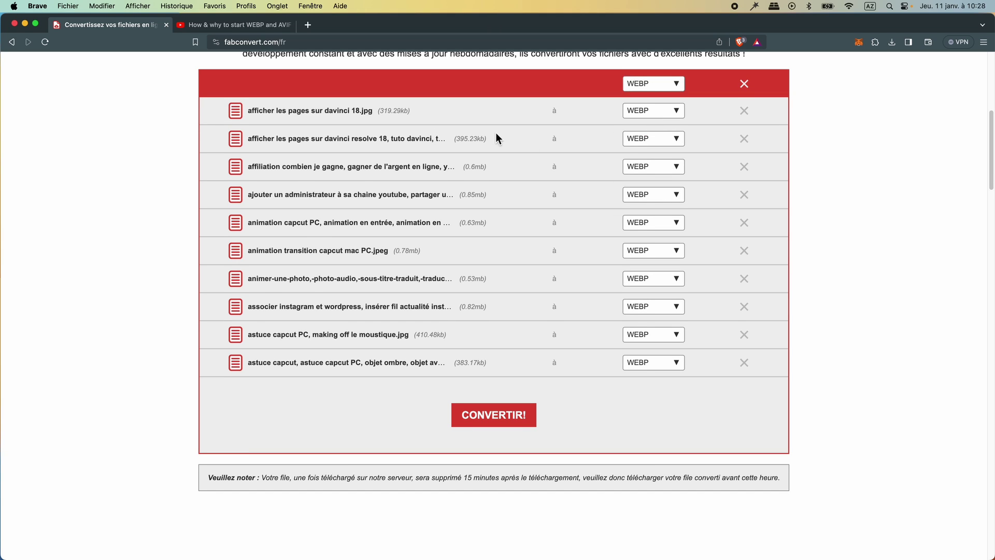
click(498, 422)
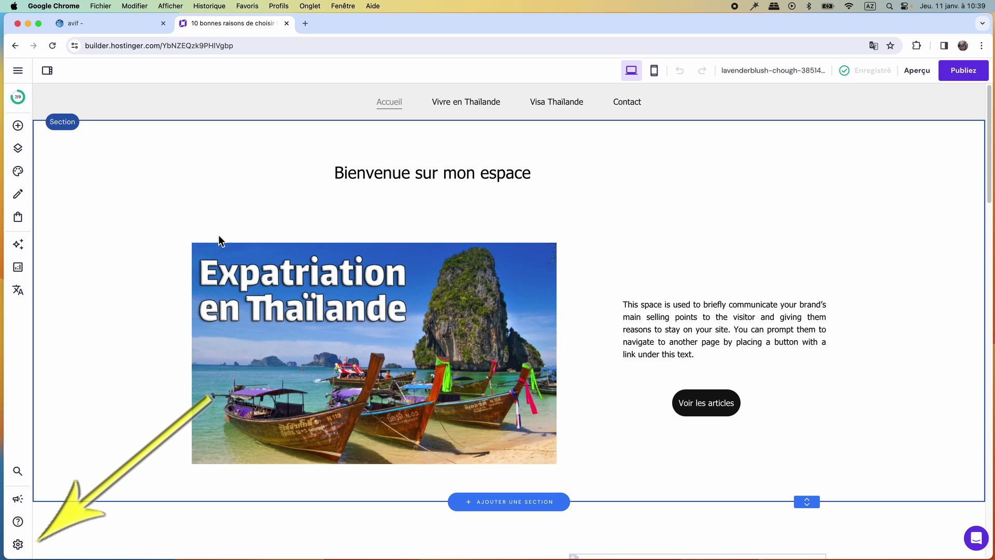
Step: In the Hostinger website builder, upload 01.jpeg, 02.webp and 03.avif from the rushes5 folder to the media library
click(18, 544)
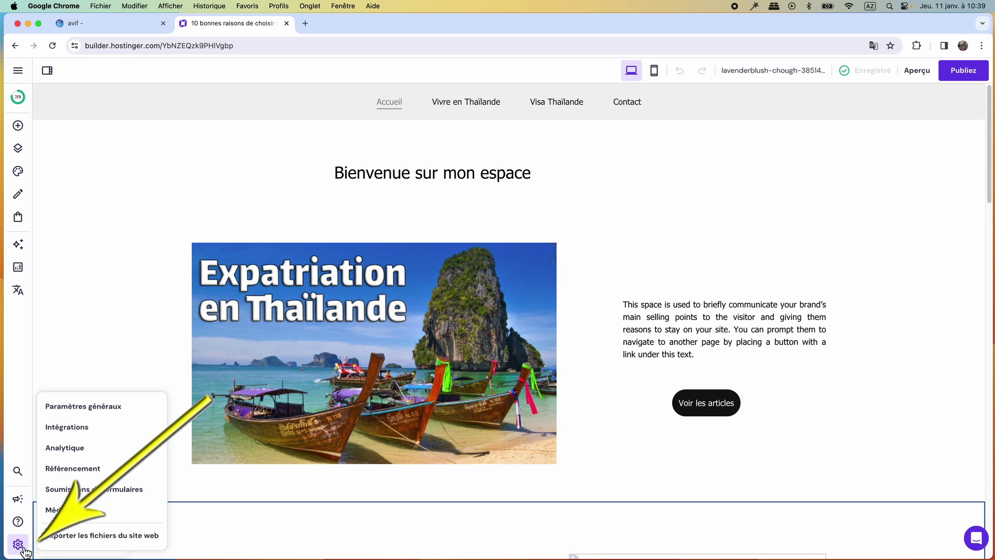
click(89, 513)
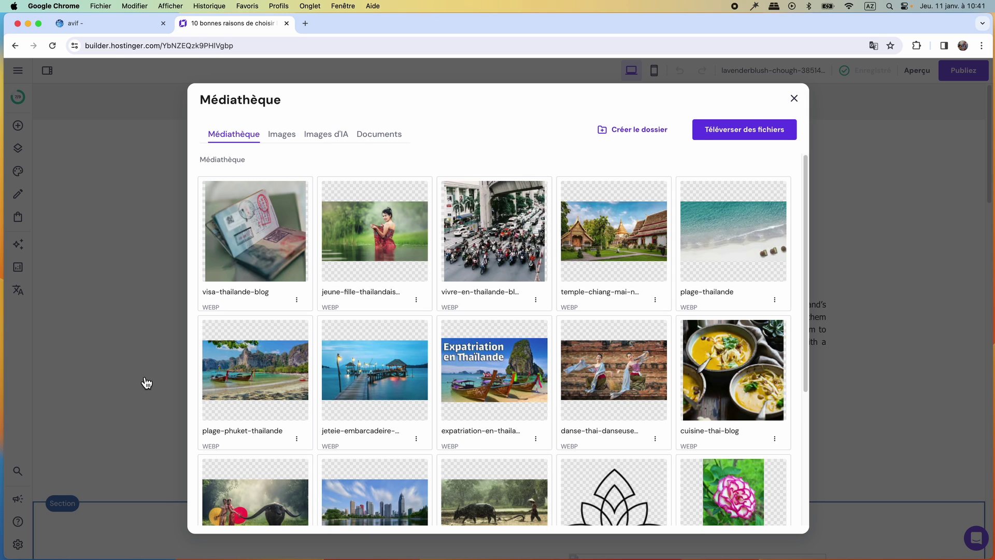
click(759, 138)
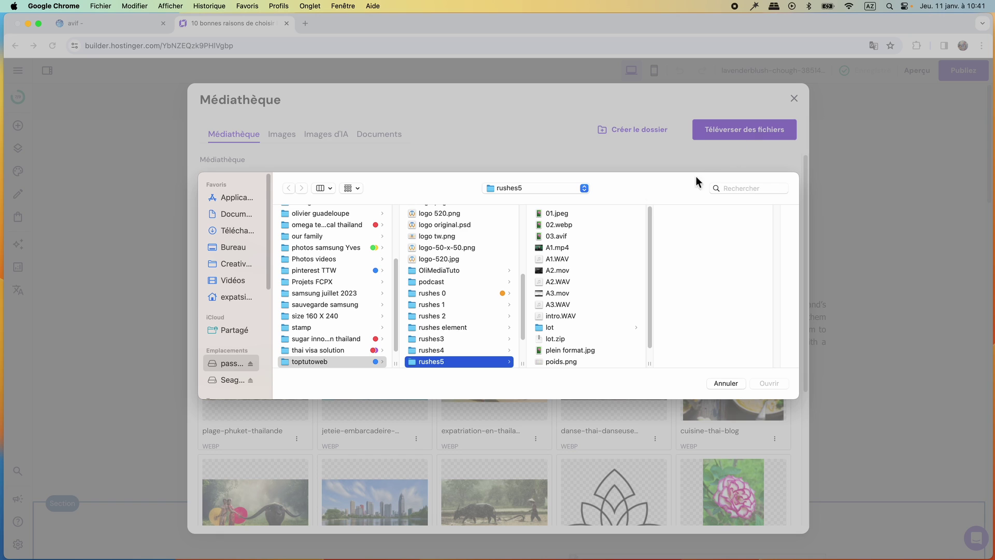
click(577, 214)
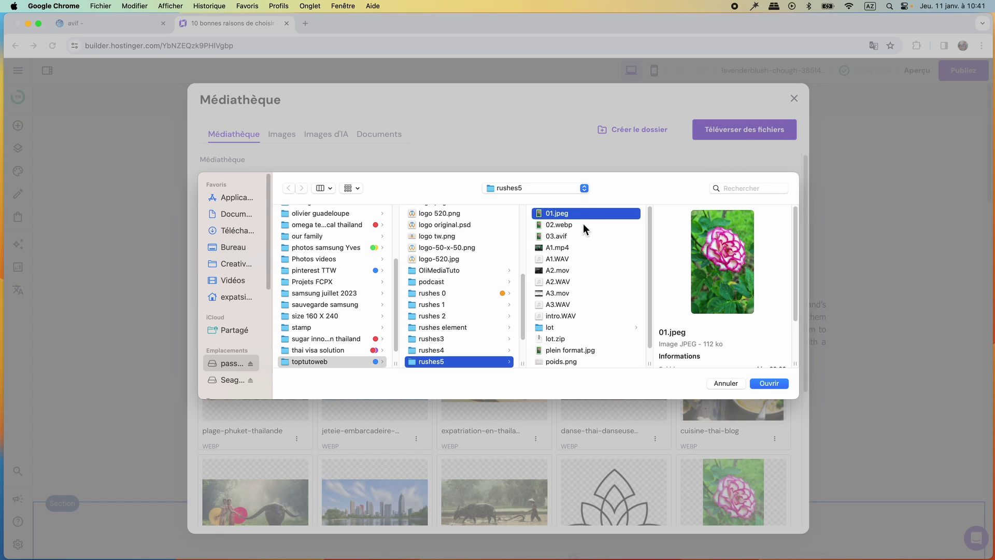
click(584, 225)
click(579, 236)
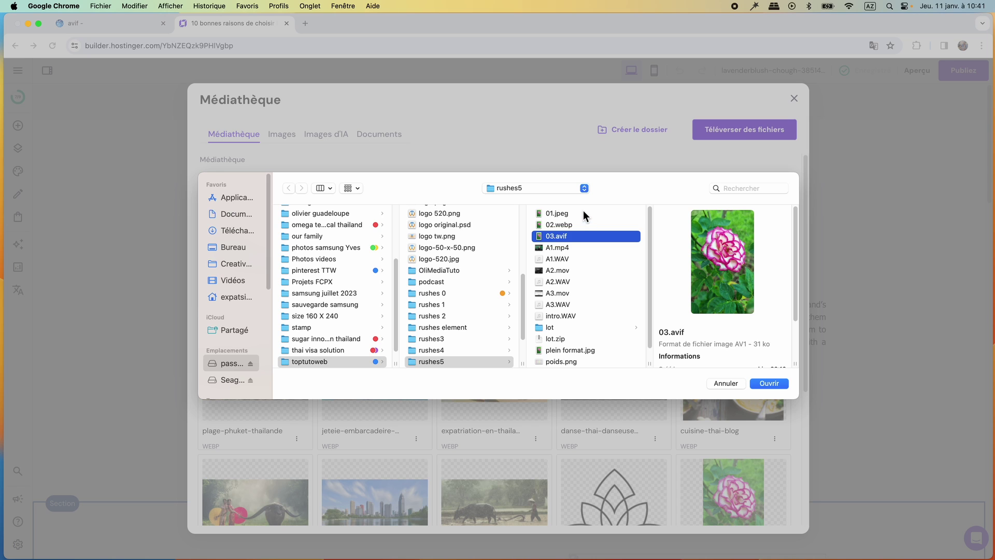
click(583, 212)
shift+click(583, 225)
shift+click(583, 236)
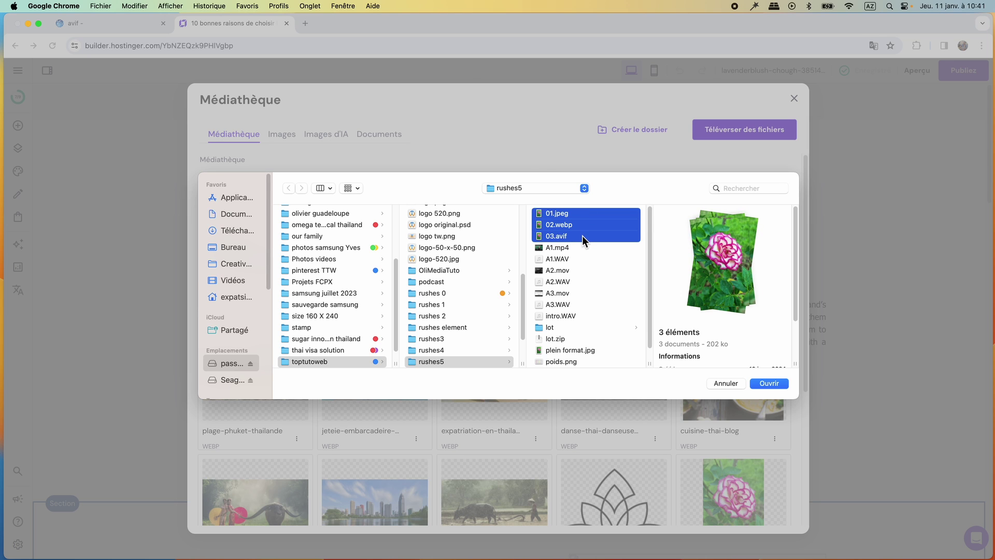
click(769, 383)
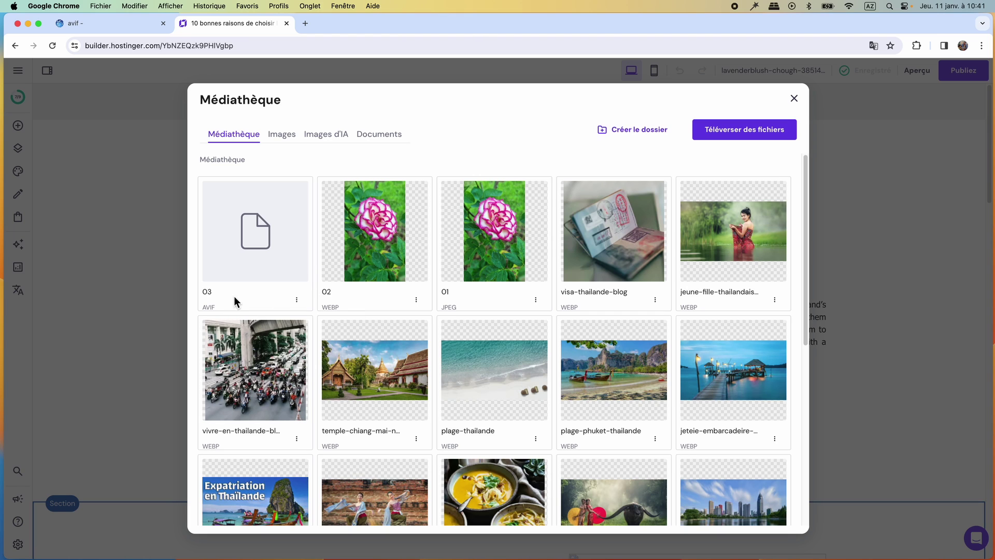
Step: Examine the file details of the 03 AVIF image in the media library, then return to the library
click(249, 267)
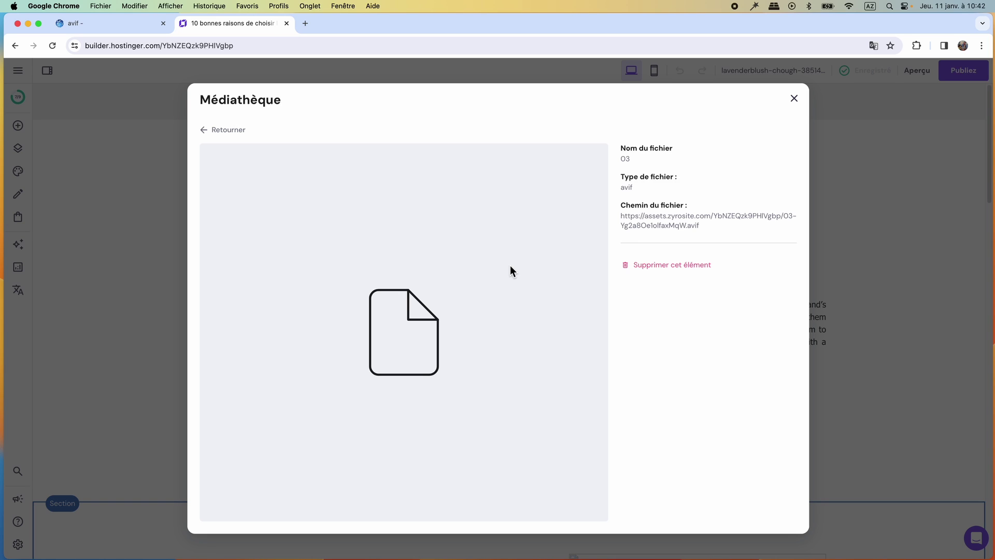
click(794, 99)
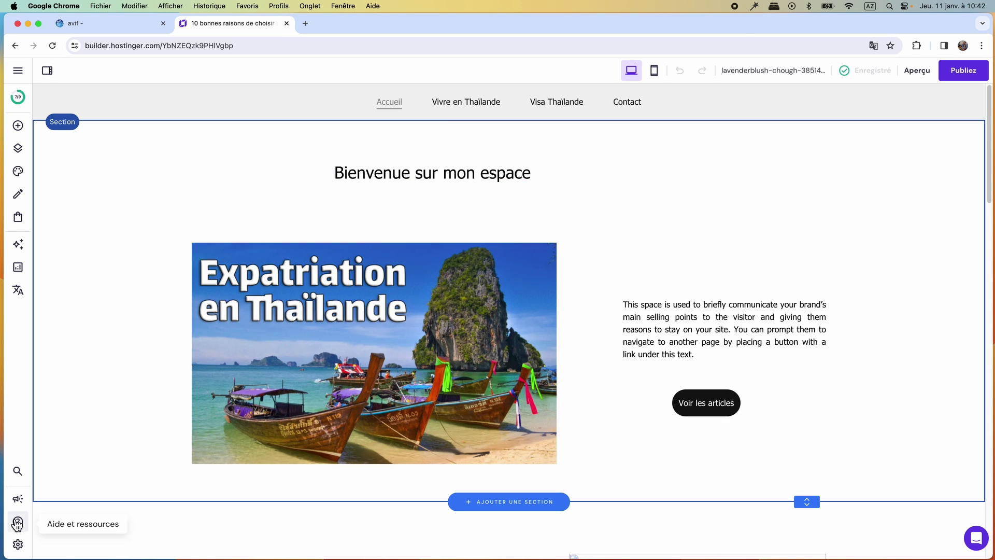
click(19, 545)
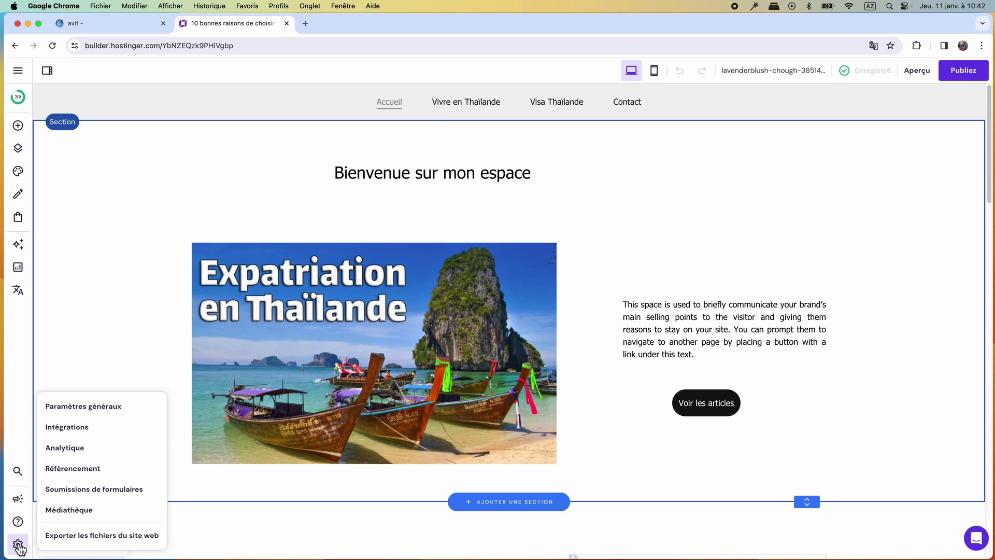
click(86, 520)
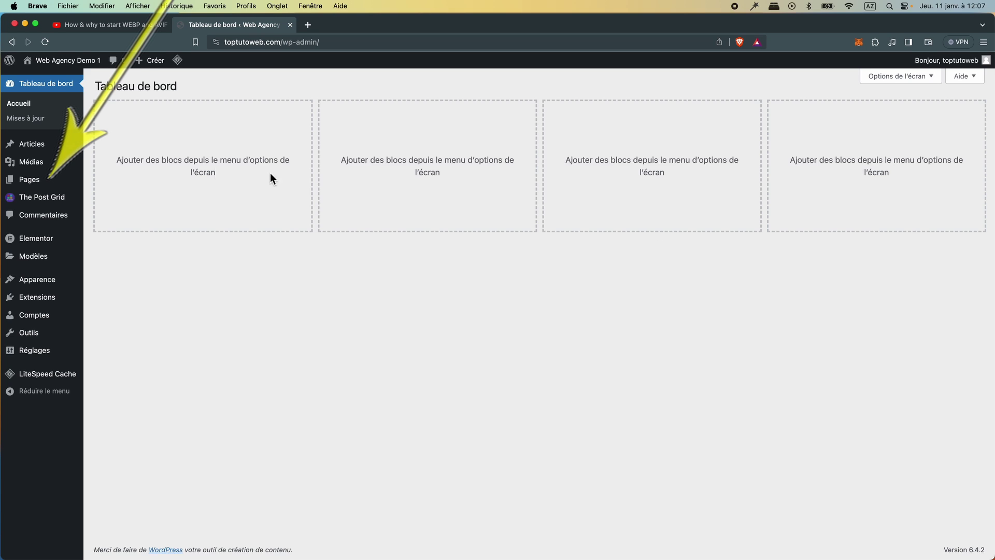
Step: On the WordPress dashboard in Brave, open the test page for editing with Elementor
mouse_move(36, 188)
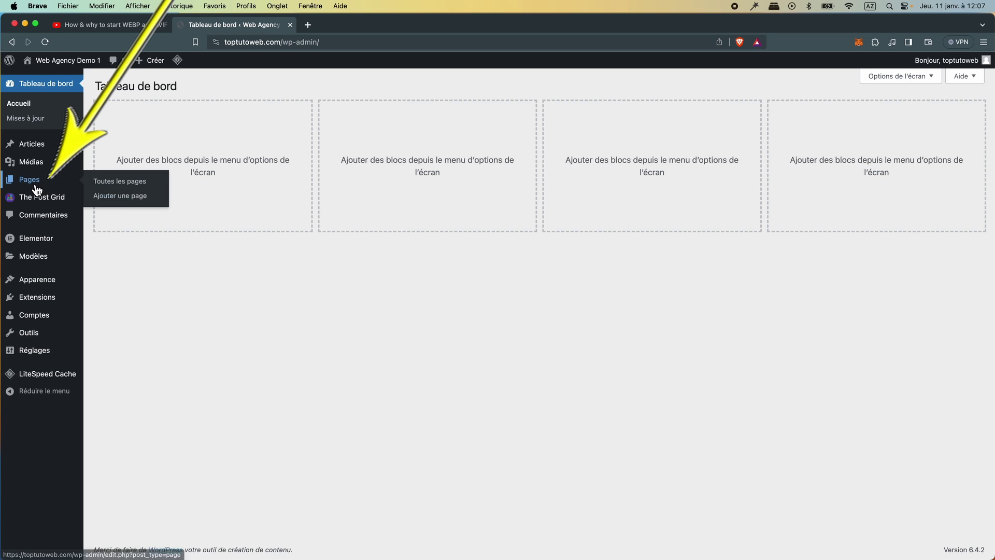
click(103, 187)
mouse_move(157, 203)
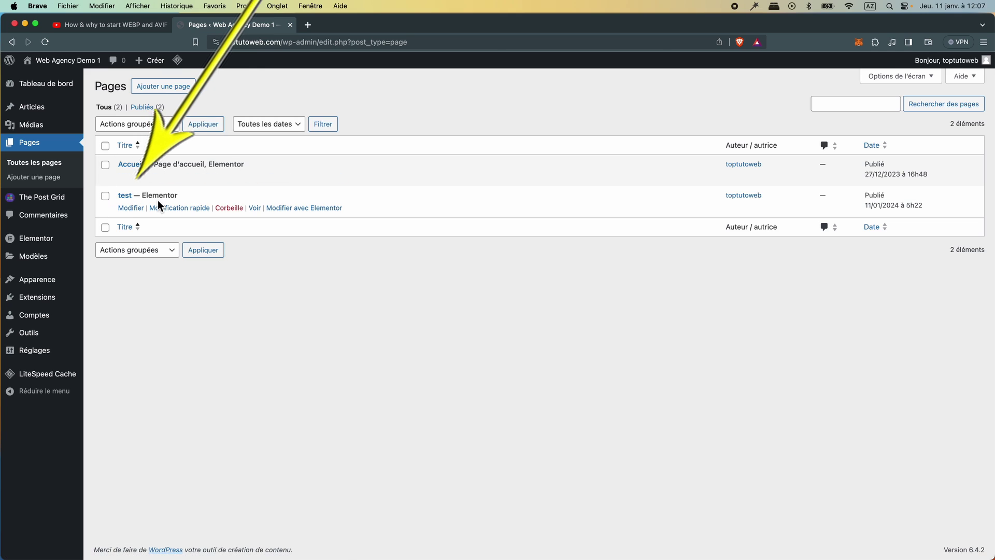
click(326, 209)
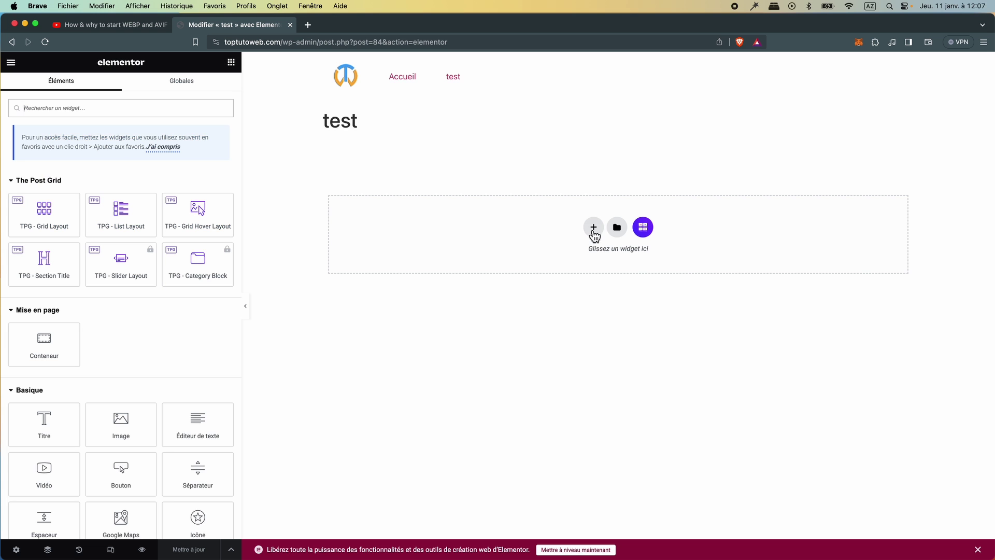
Step: Add a container with a four-column structure to the test page and delete its first column
click(596, 229)
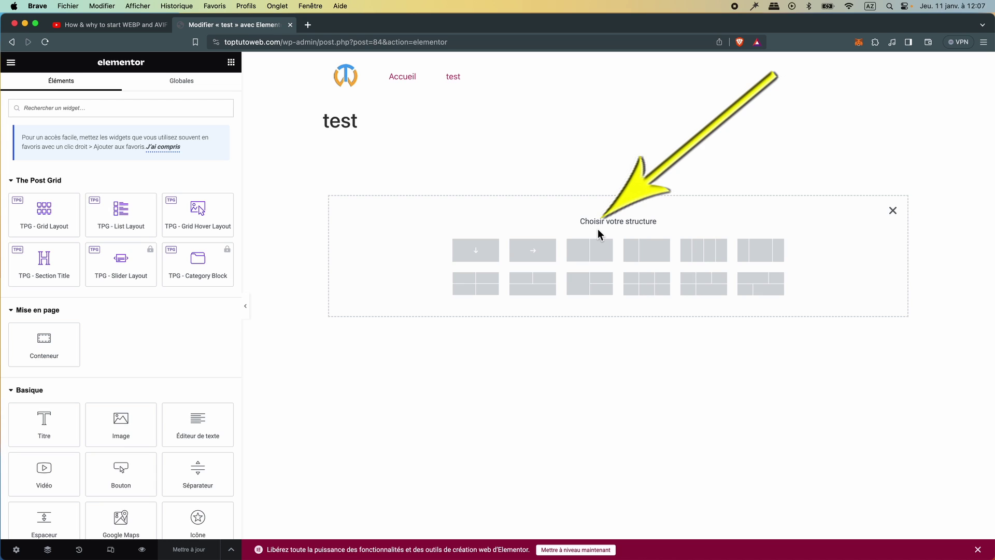
click(698, 250)
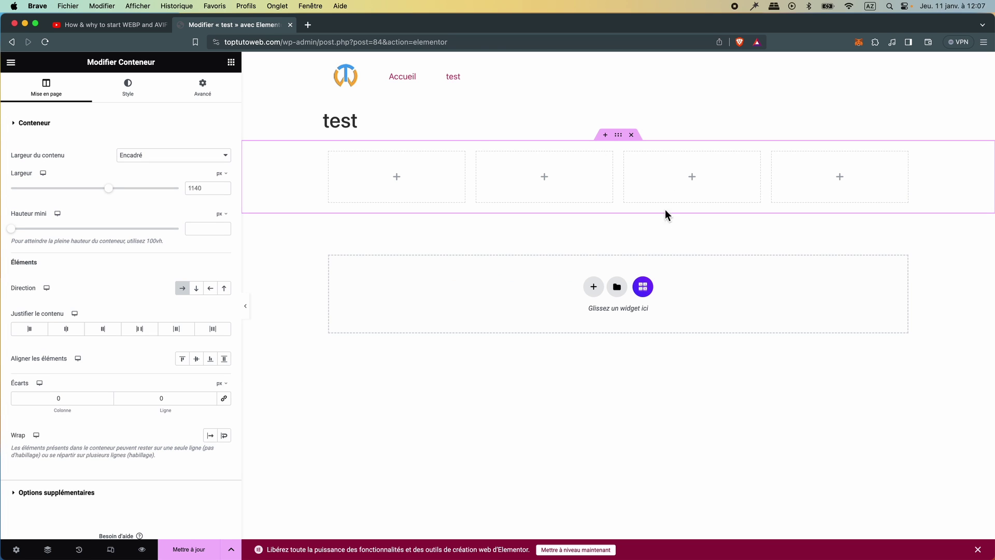
right_click(331, 152)
click(352, 363)
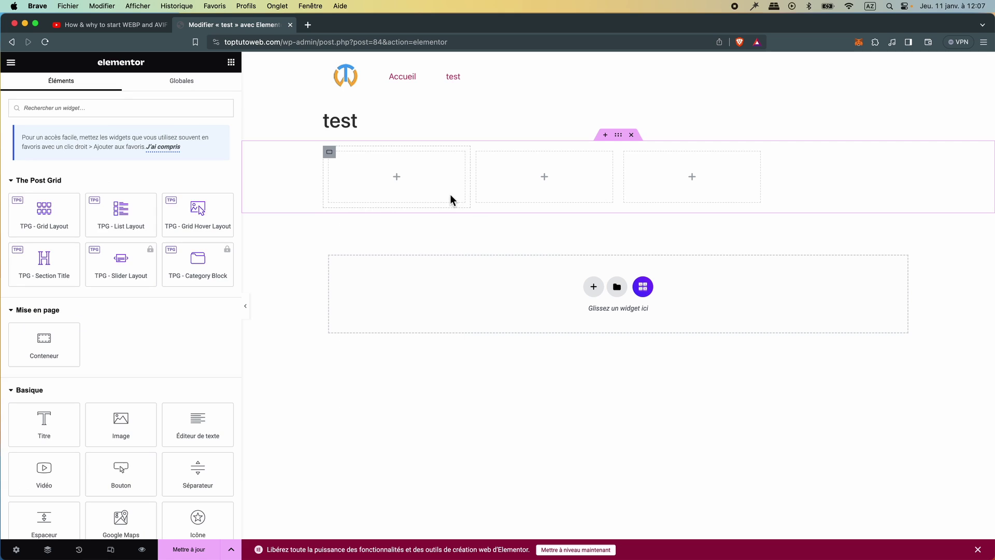
Step: Centre the three columns in the parent container and set its content width to Pleine largeur
click(620, 135)
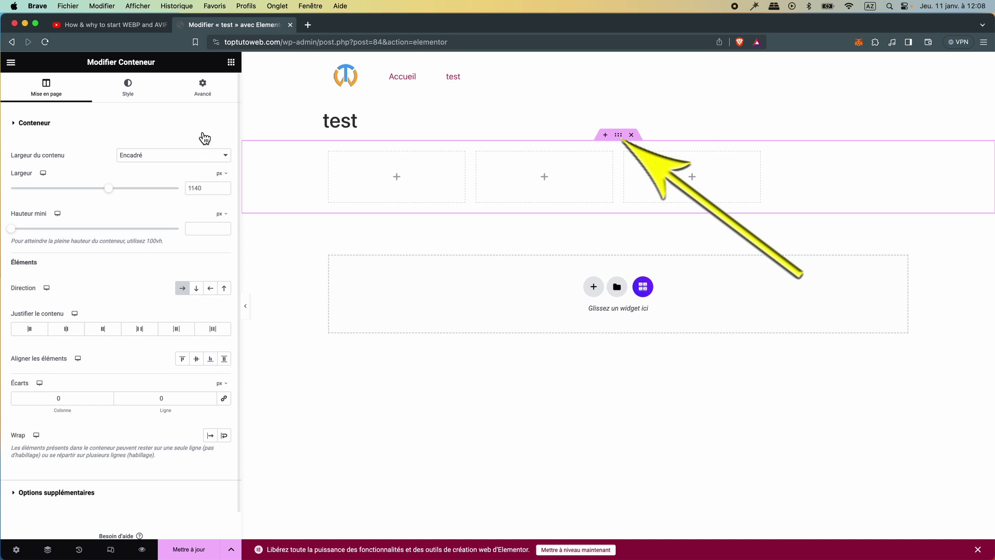
click(71, 336)
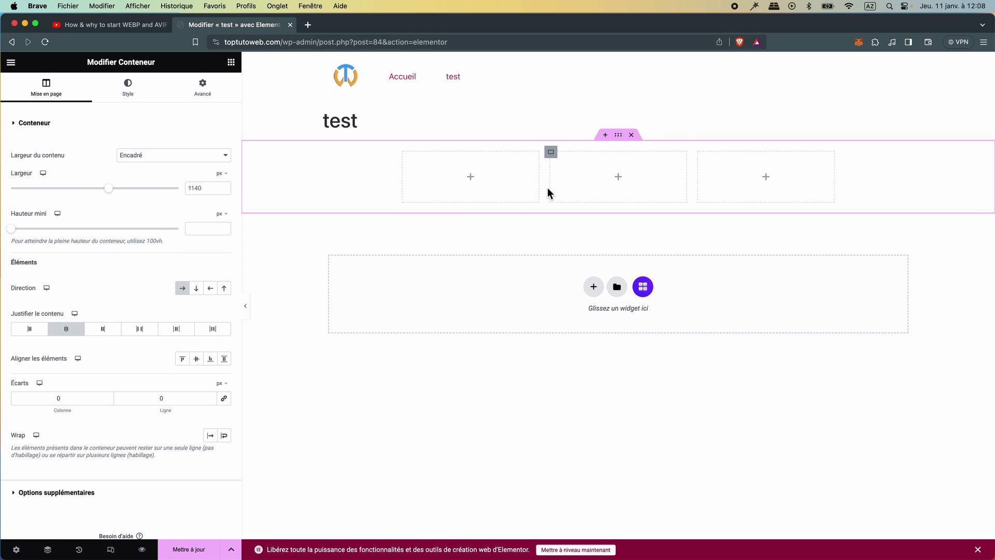
drag(108, 187, 123, 188)
click(150, 168)
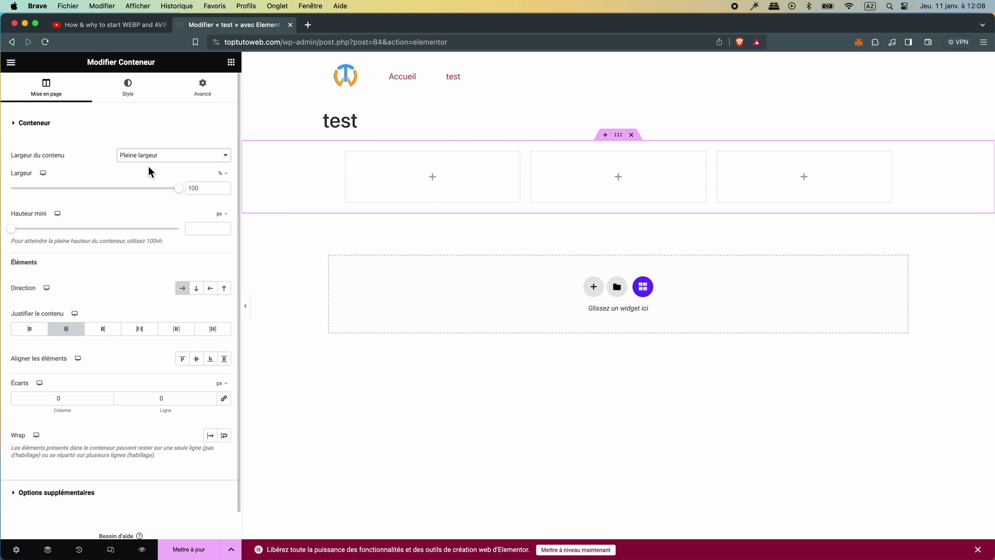
Step: Place an Image widget in the first column, with Entier resolution and centred alignment
click(435, 183)
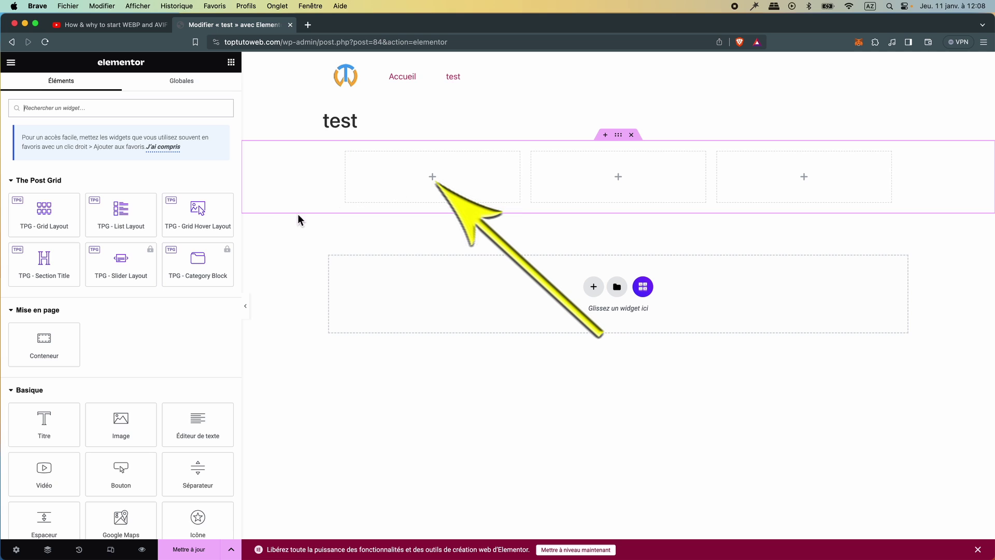
drag(119, 425, 415, 190)
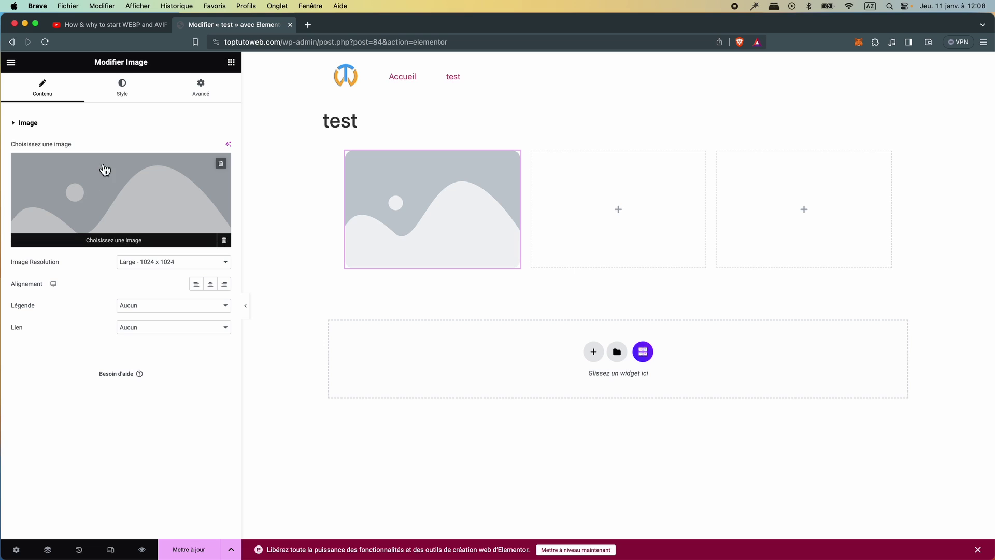
click(141, 266)
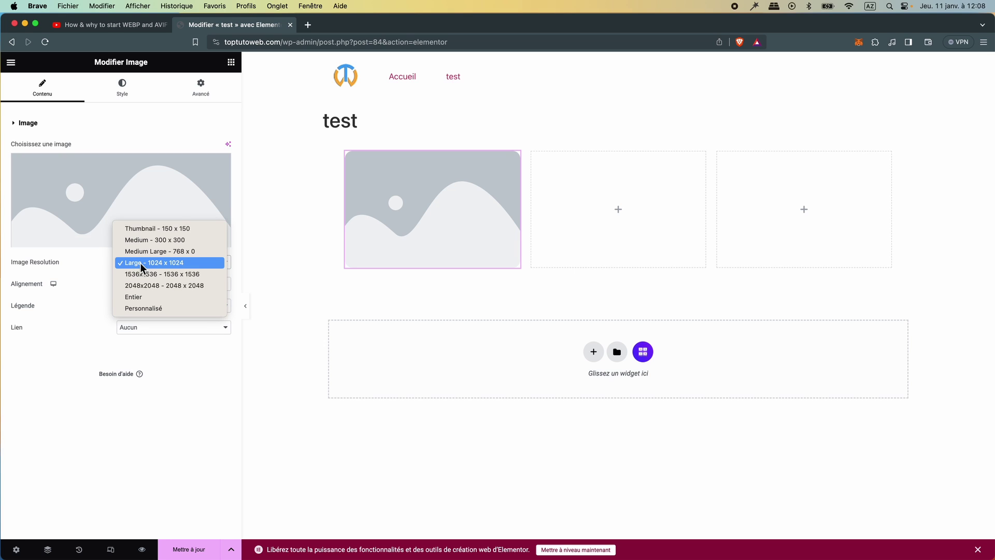
click(136, 297)
Step: Try to upload 03.avif from the rushes5 folder for the first column's Image widget
mouse_move(107, 199)
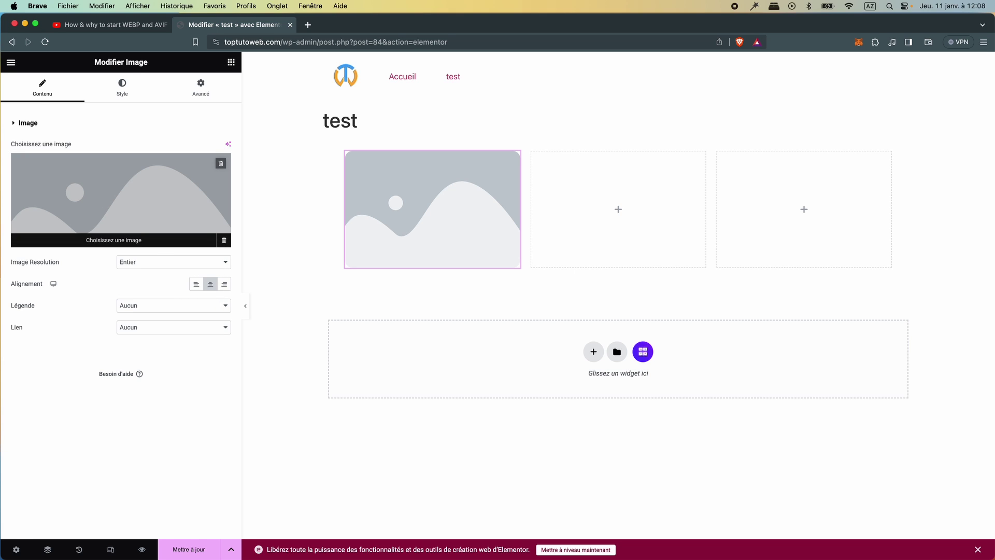
click(103, 200)
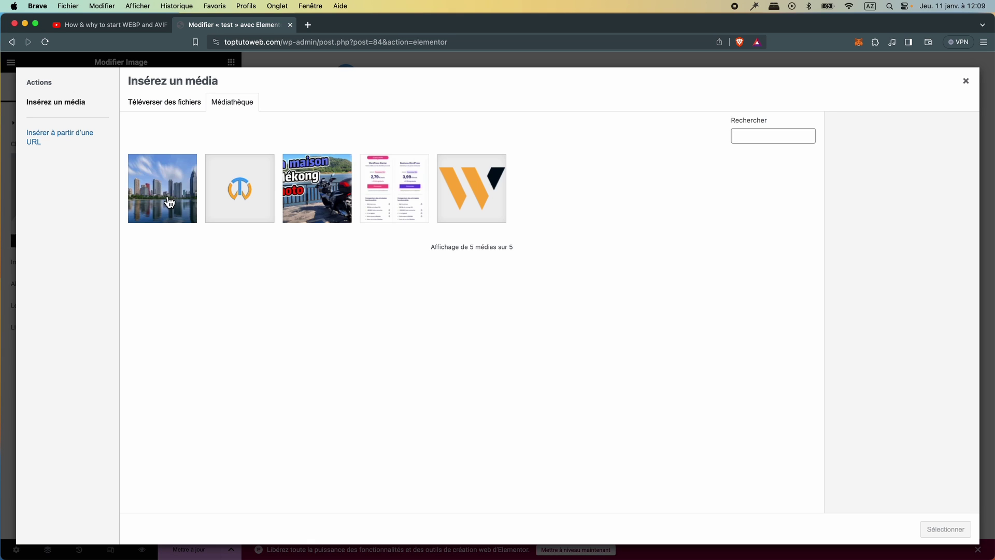
click(179, 110)
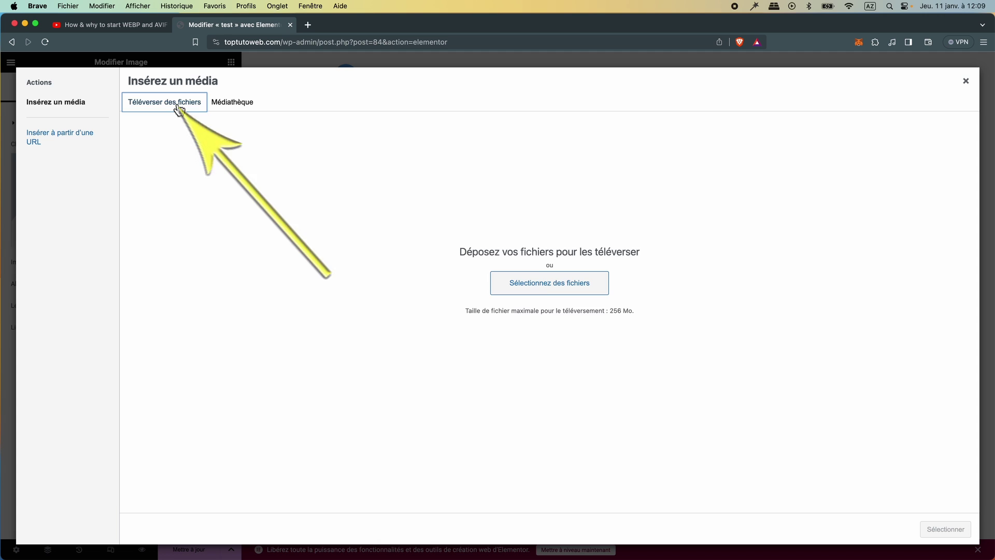
click(555, 289)
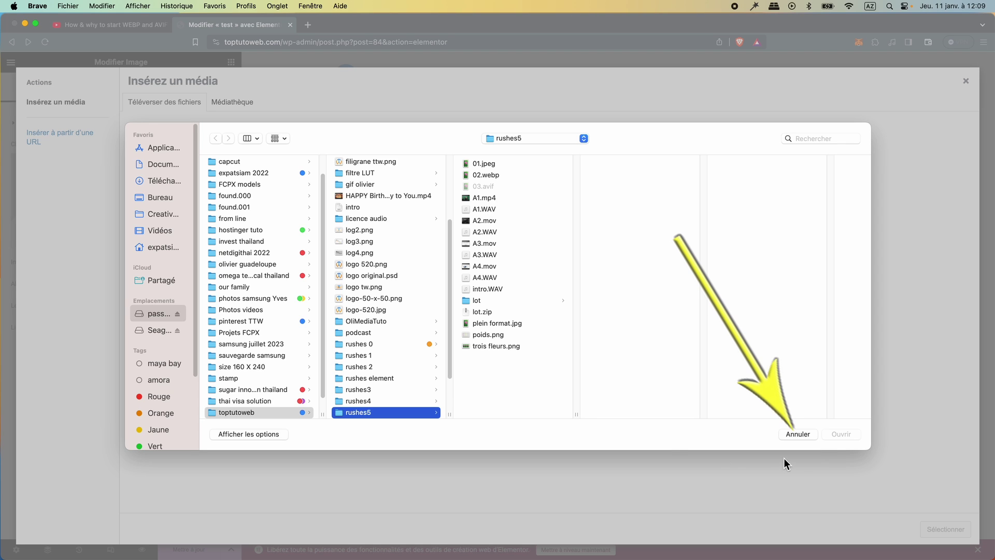
click(807, 438)
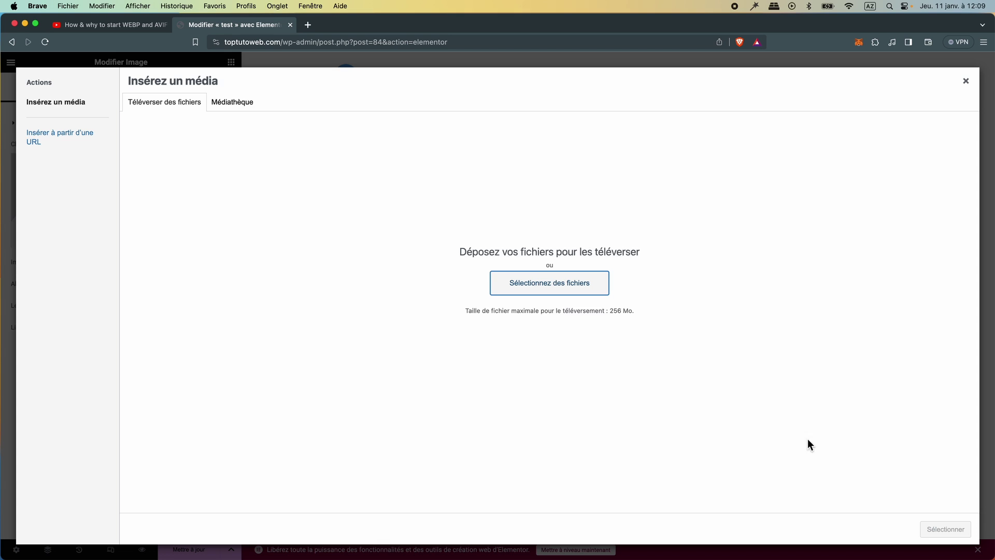
click(966, 81)
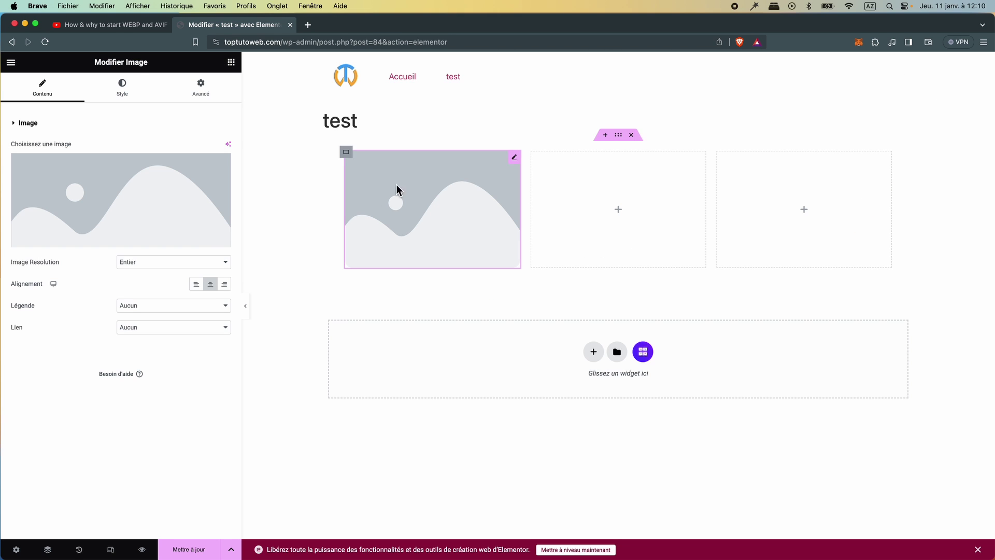
Step: Update the test page, exit Elementor and return to the WordPress dashboard
click(196, 553)
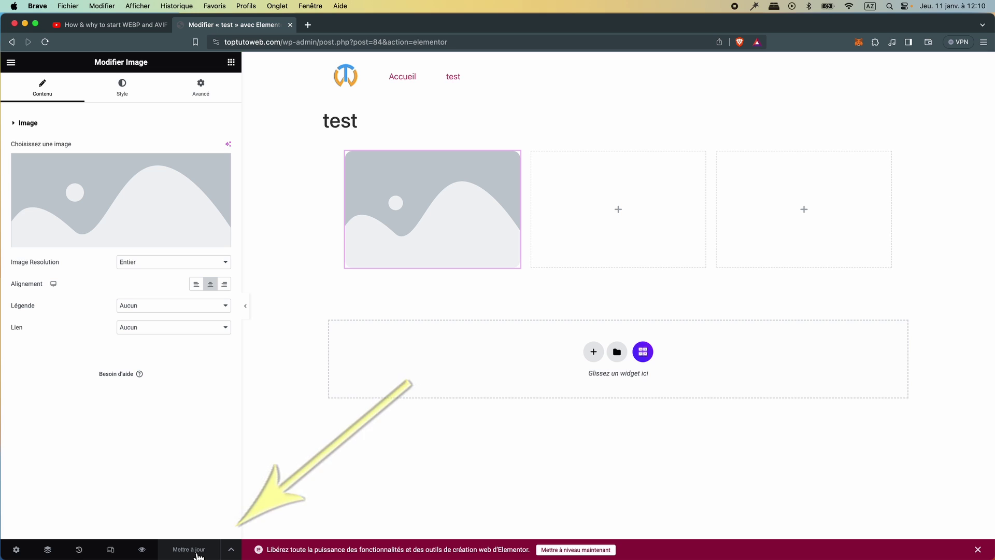
click(11, 62)
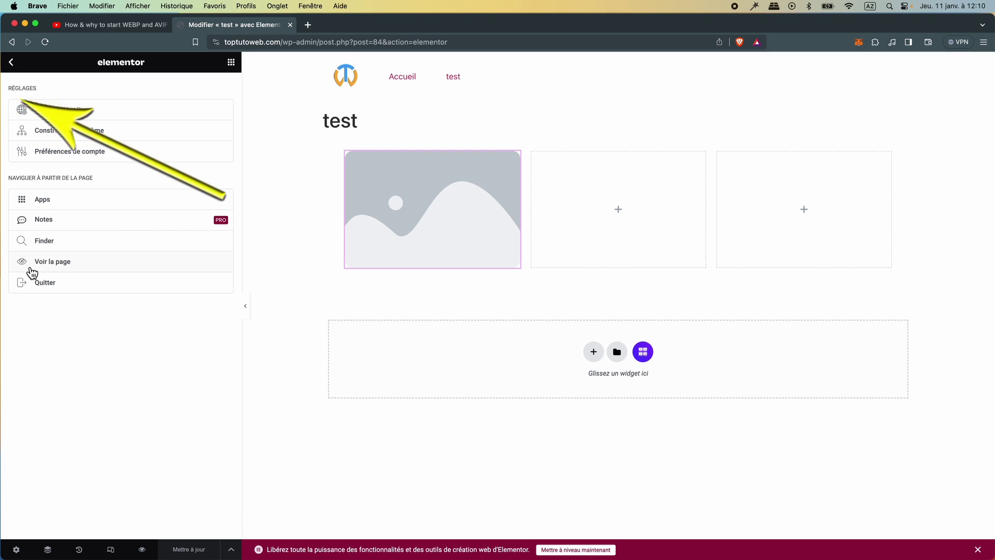
click(40, 284)
click(46, 91)
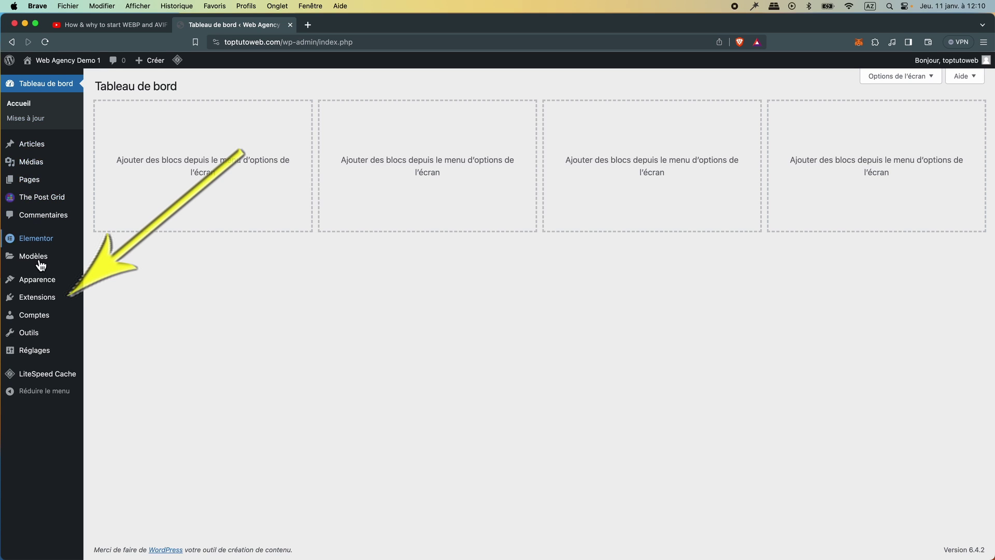
Step: Search the plugin directory for "wp add mime type", and install and activate the WP Add Mime Types extension
mouse_move(43, 305)
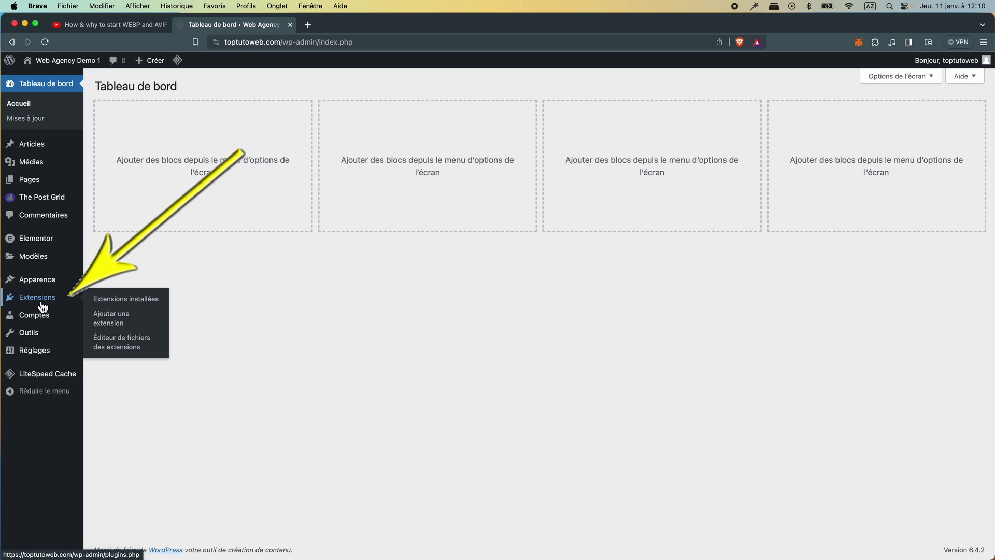
click(149, 309)
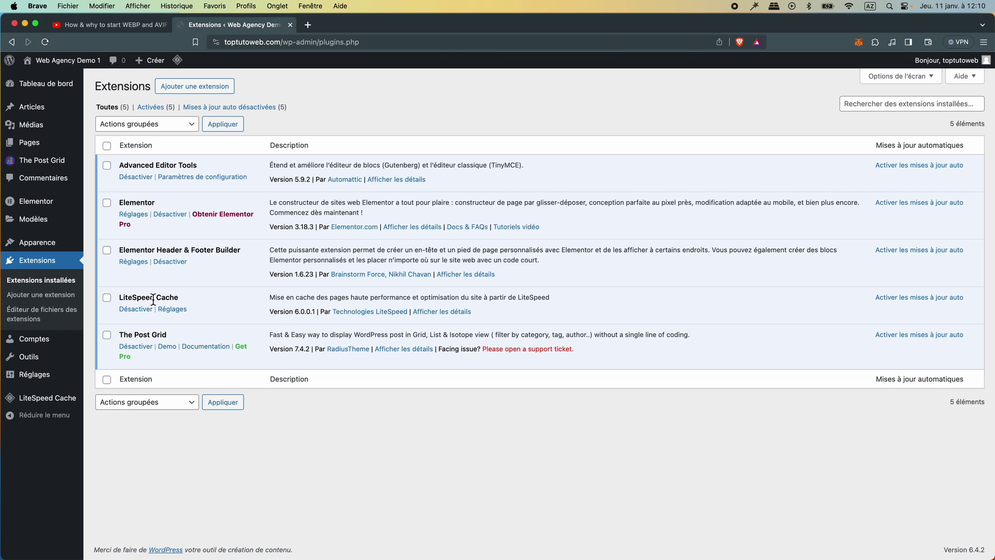
click(195, 94)
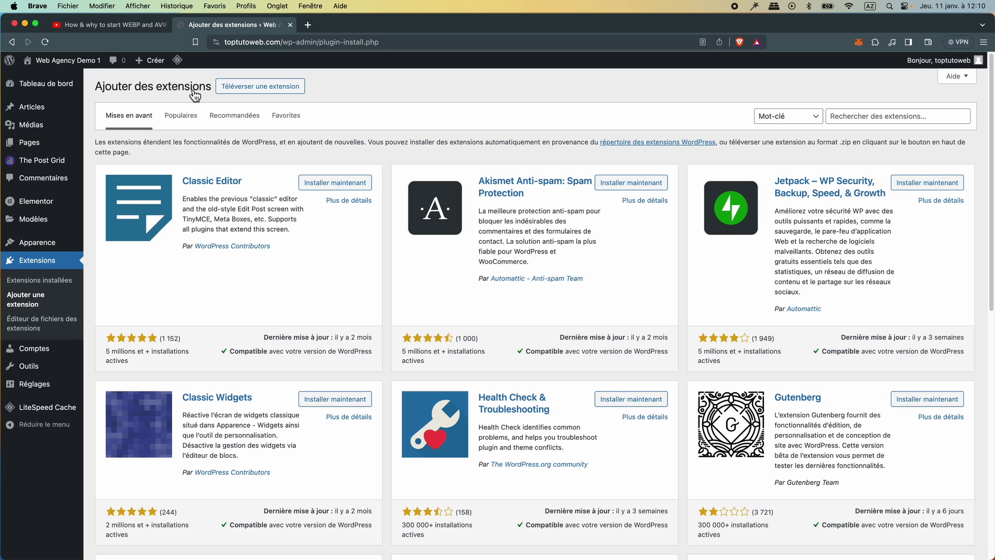
click(848, 116)
text(wp a)
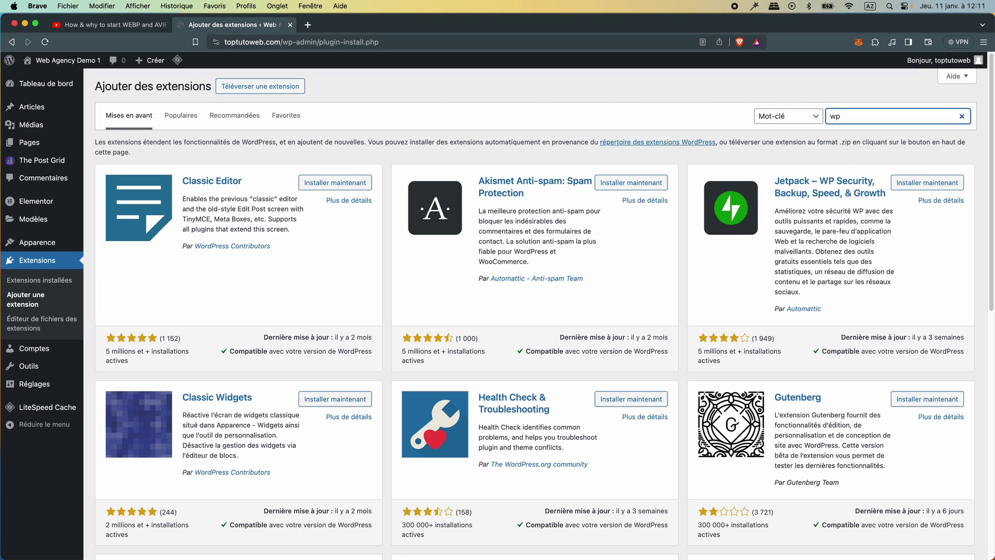
text(dd mime type)
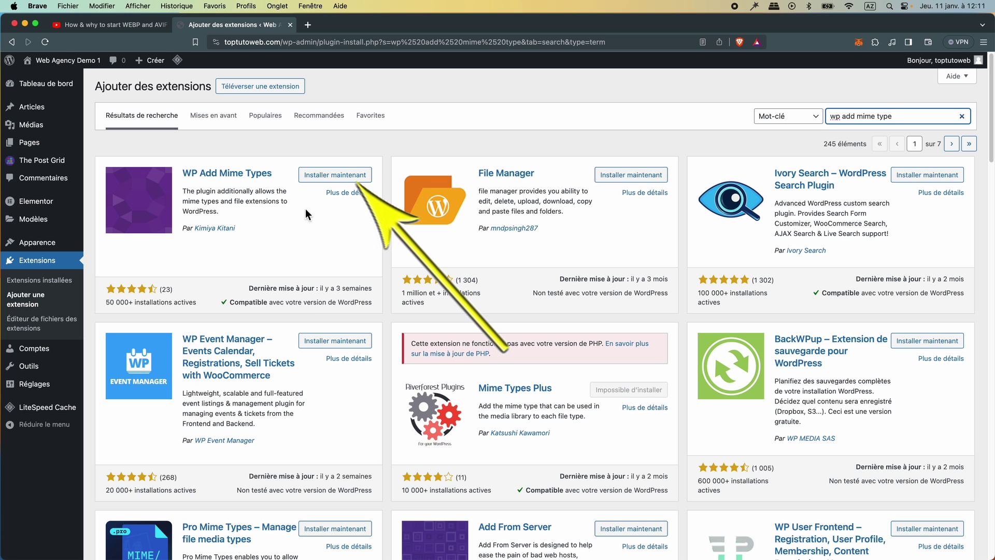
click(334, 176)
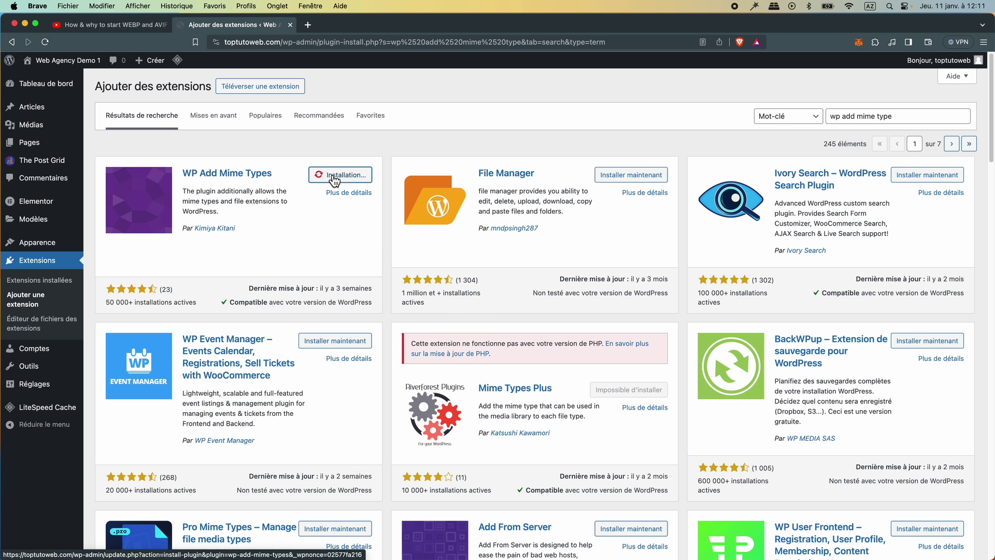
click(355, 175)
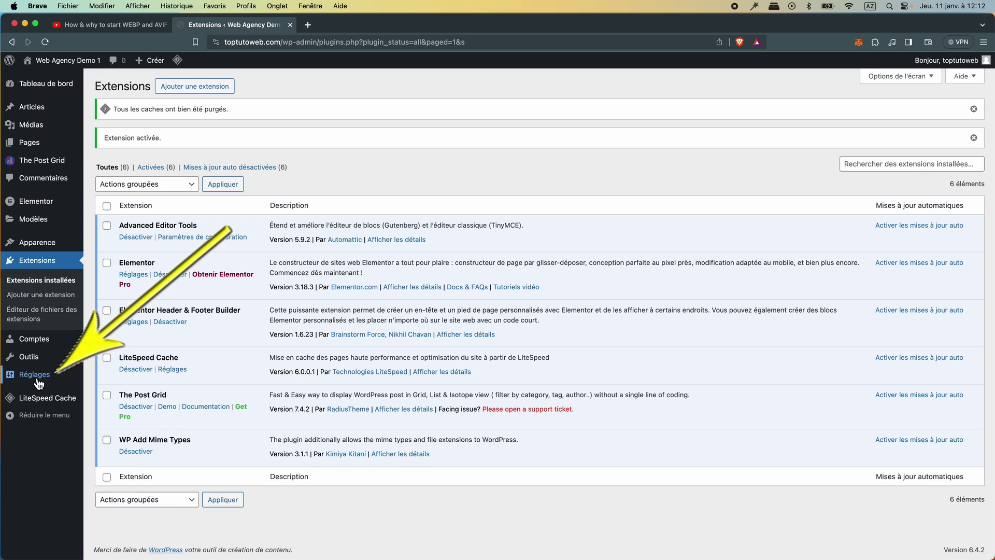
Step: Open Mime Type Settings and review the list of mime types and file extensions allowed by WordPress
mouse_move(38, 383)
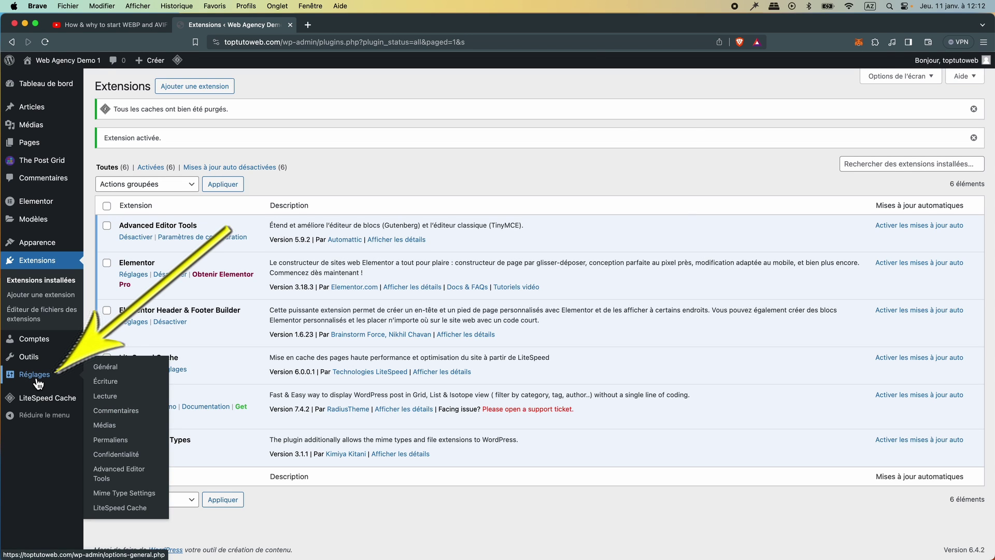
click(140, 498)
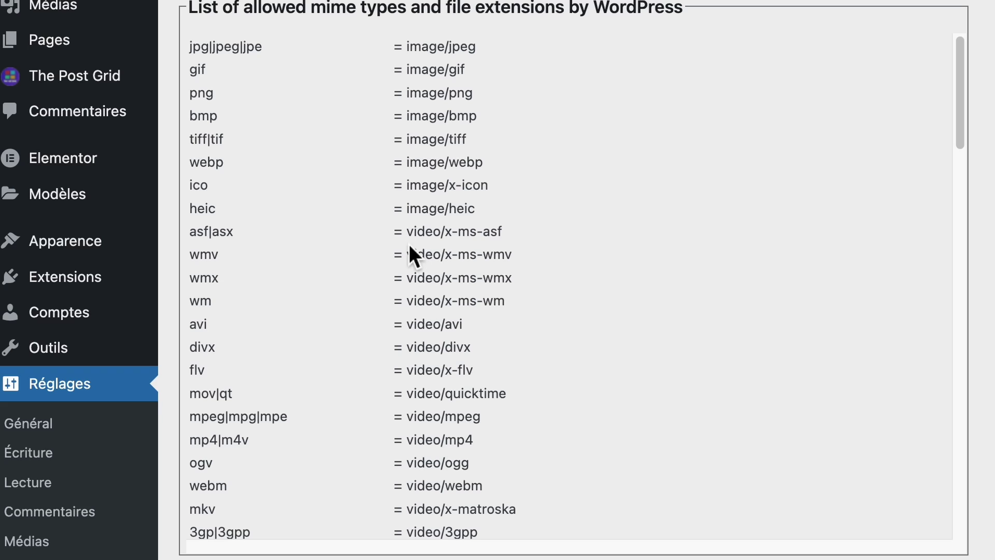
scroll(476, 370, down, 6)
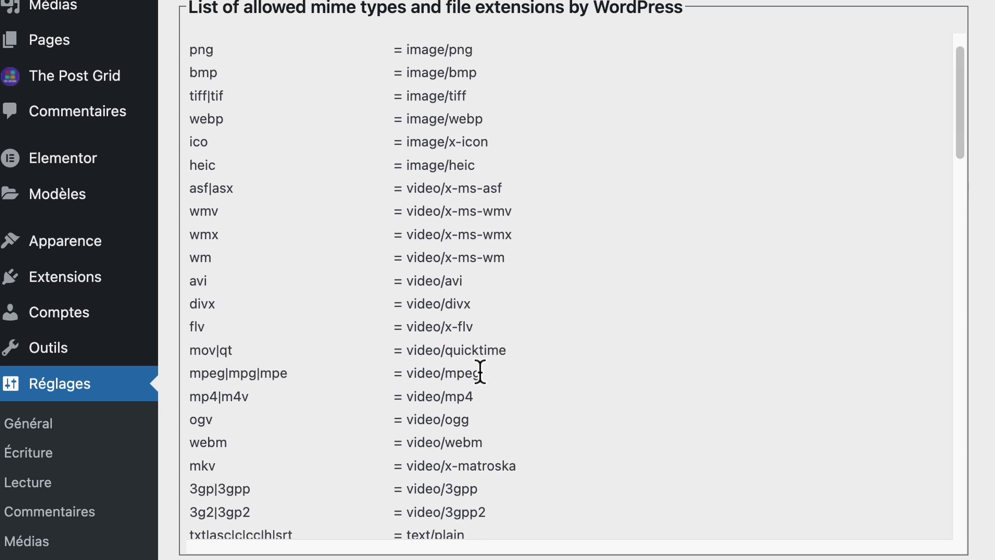
scroll(482, 368, down, 5)
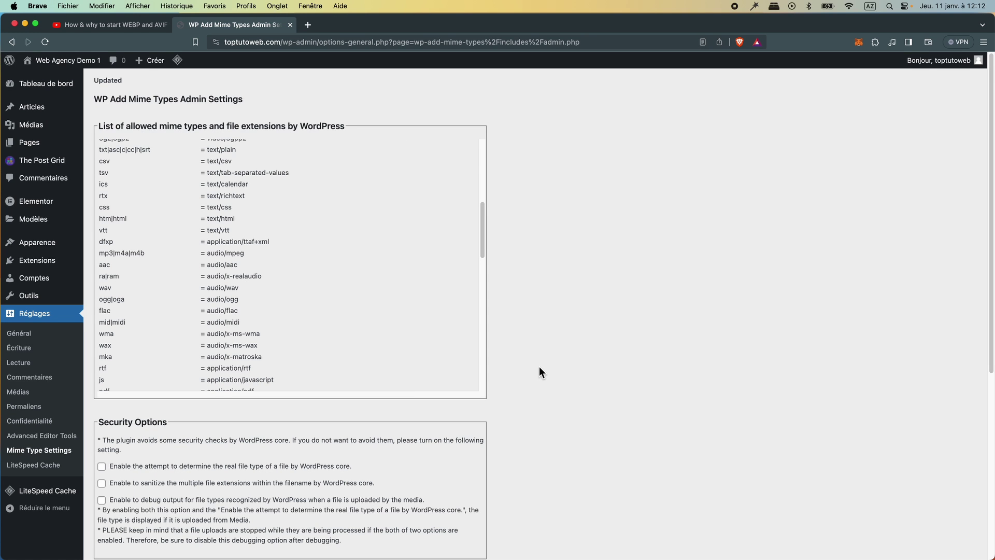
Step: Add the value "avif = image/avif" to the plugin's mime types, save it and check the allowed list for it
scroll(540, 368, down, 7)
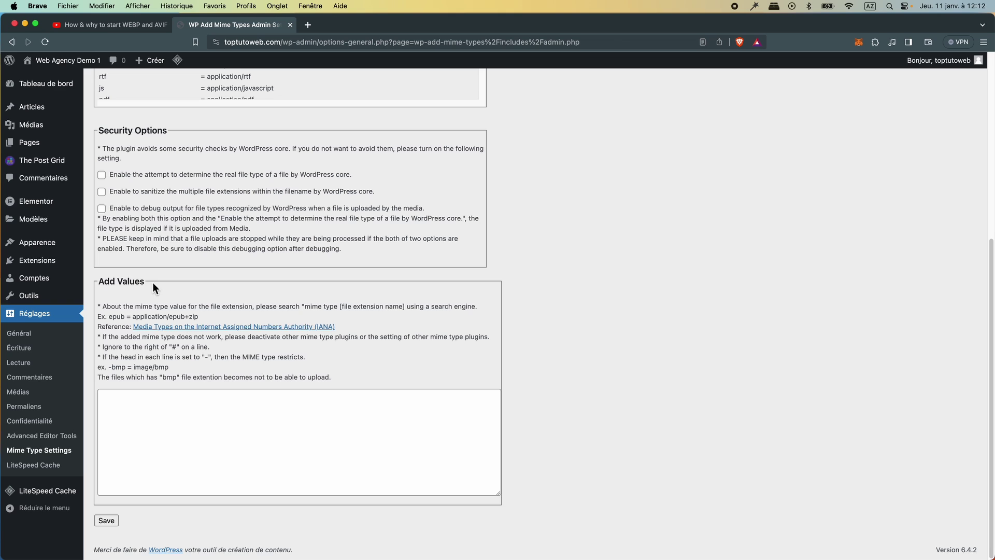
click(156, 405)
text(avif  = image/avif)
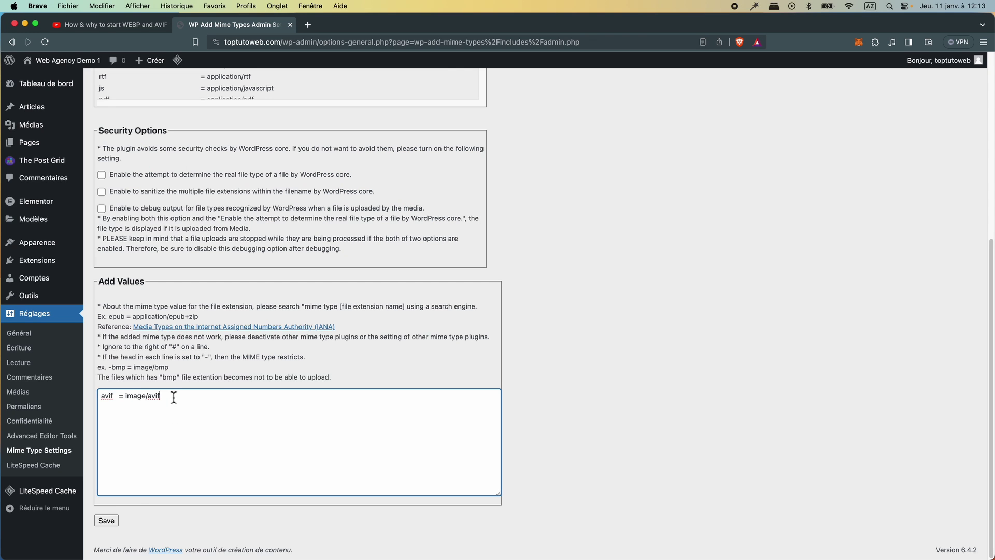
click(108, 521)
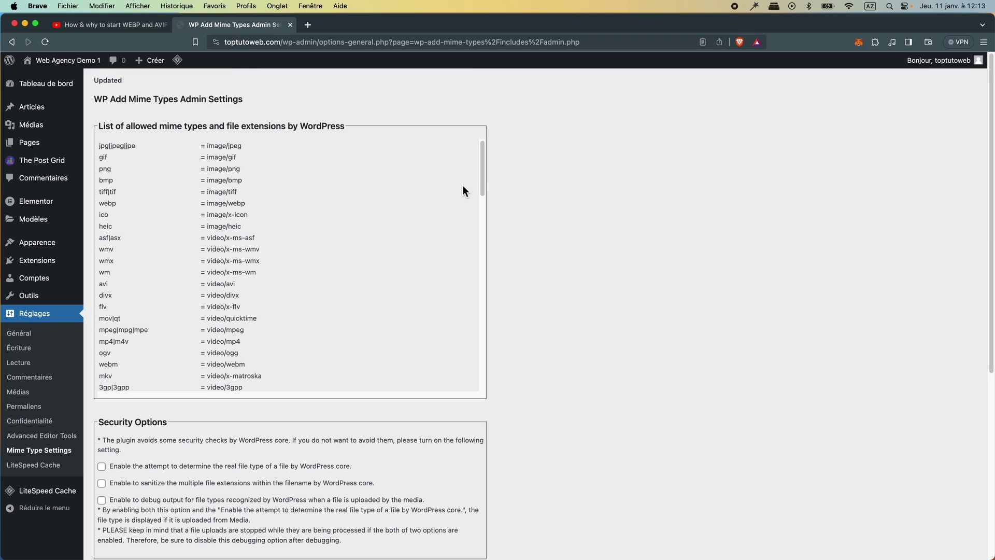
drag(483, 164, 473, 374)
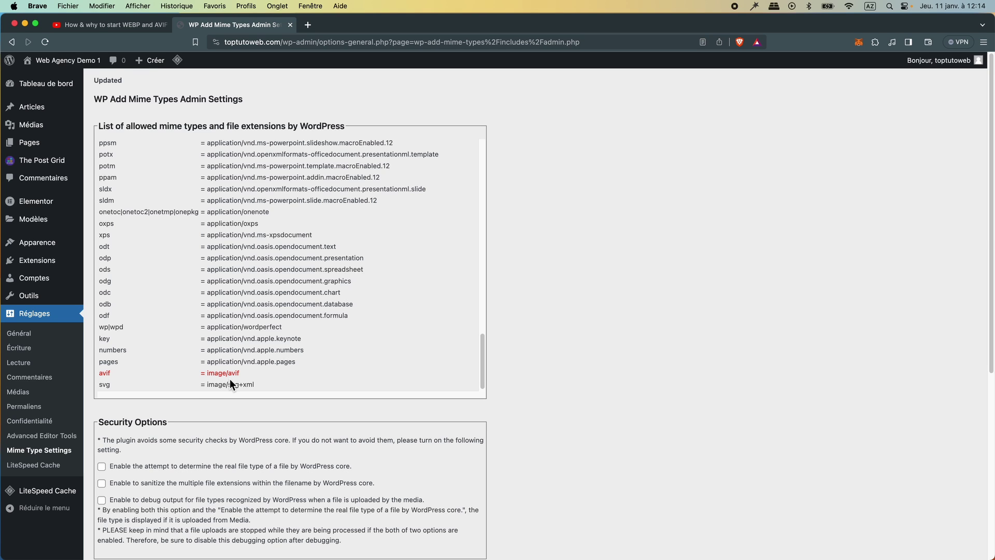
scroll(230, 384, down, 5)
Step: Open the test page for editing with Elementor from the list of all pages
mouse_move(29, 142)
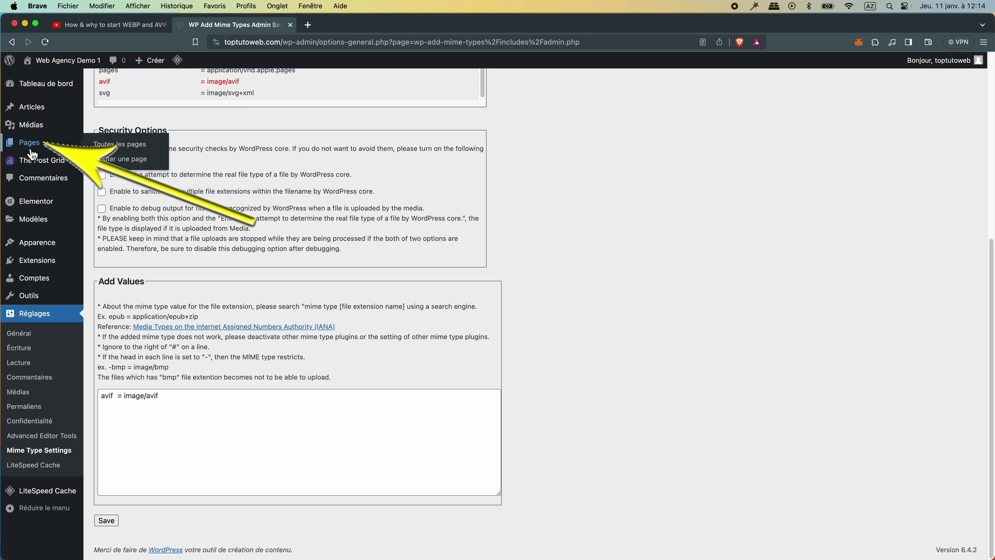
click(108, 148)
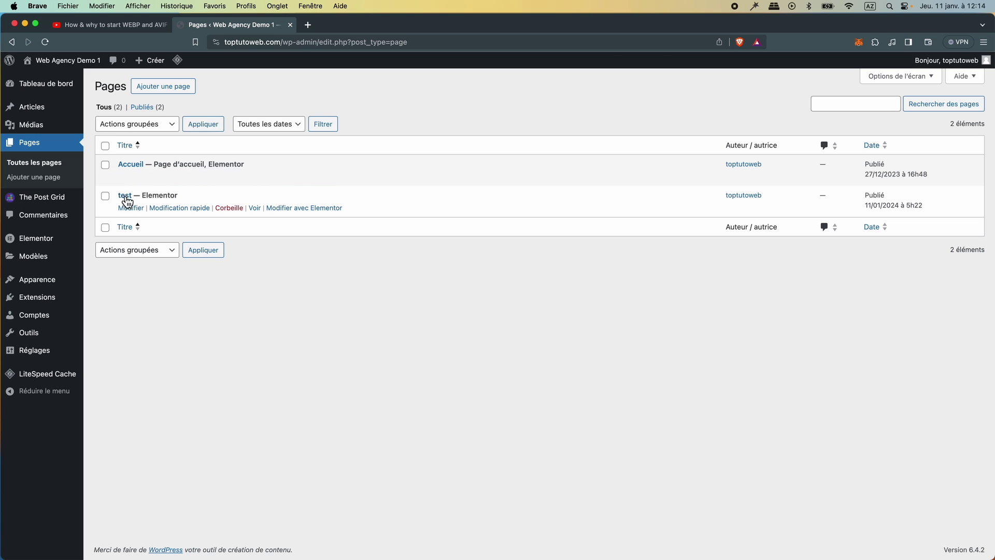
click(315, 209)
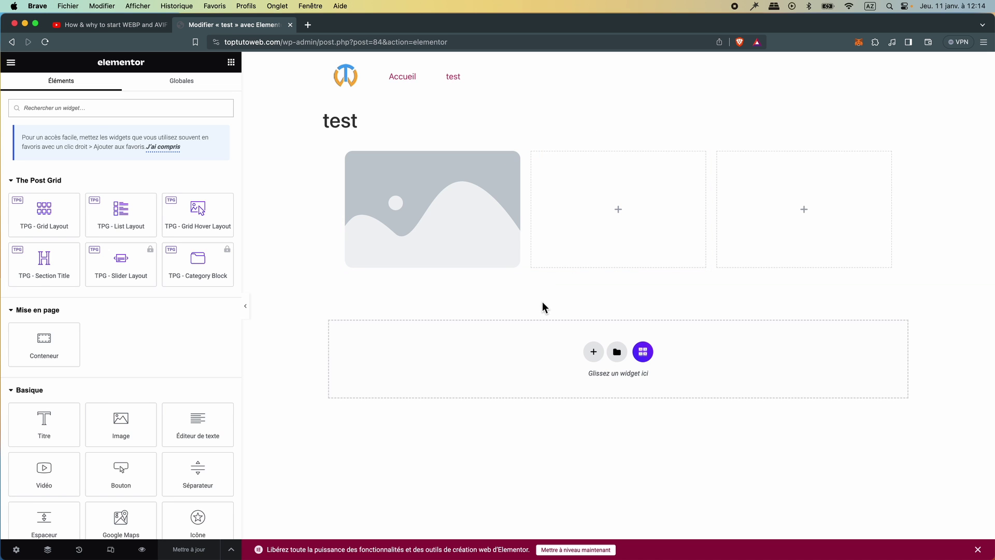
Step: Upload 01.jpeg, 02.webp and 03.avif from the rushes5 folder and set 01.jpeg as the first column's image
mouse_move(520, 162)
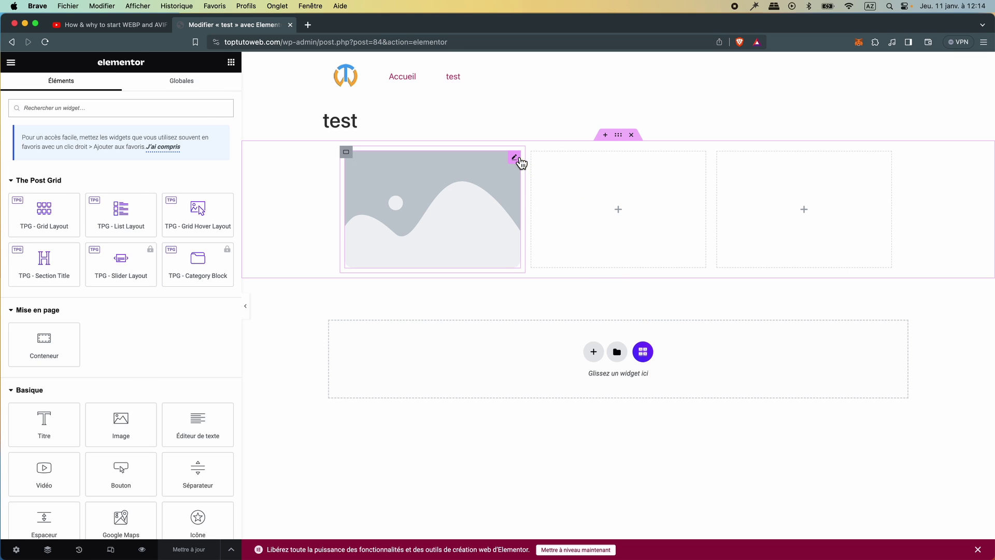
click(515, 158)
mouse_move(115, 181)
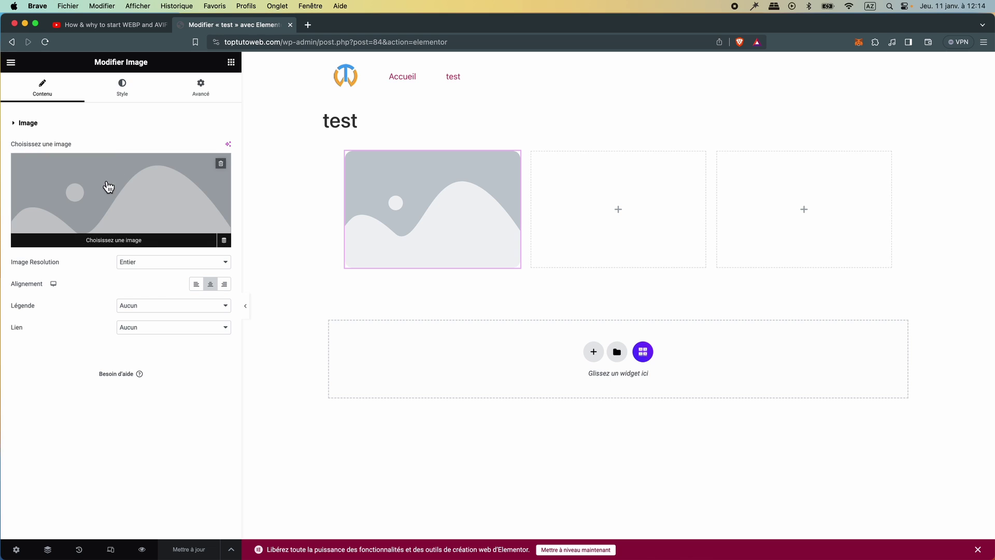
click(111, 192)
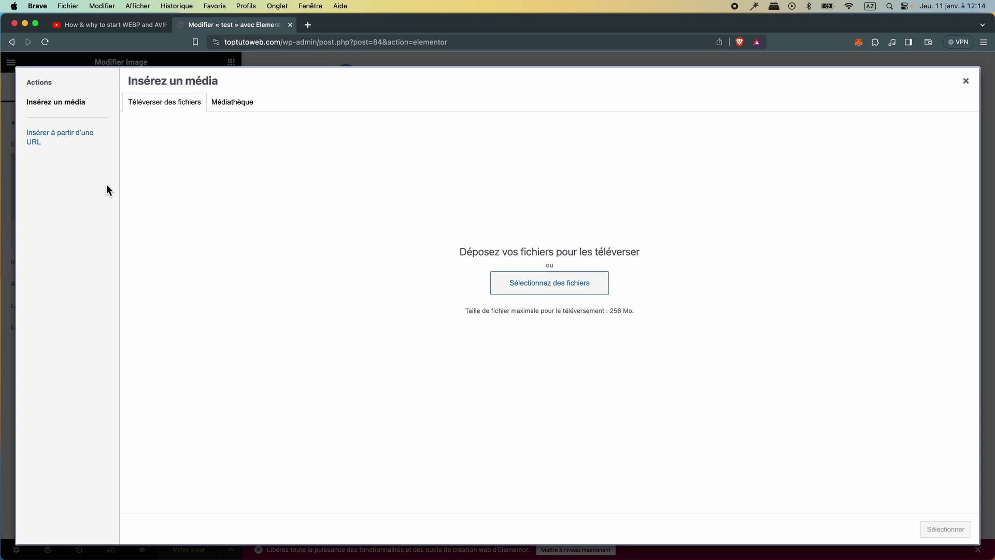
click(523, 284)
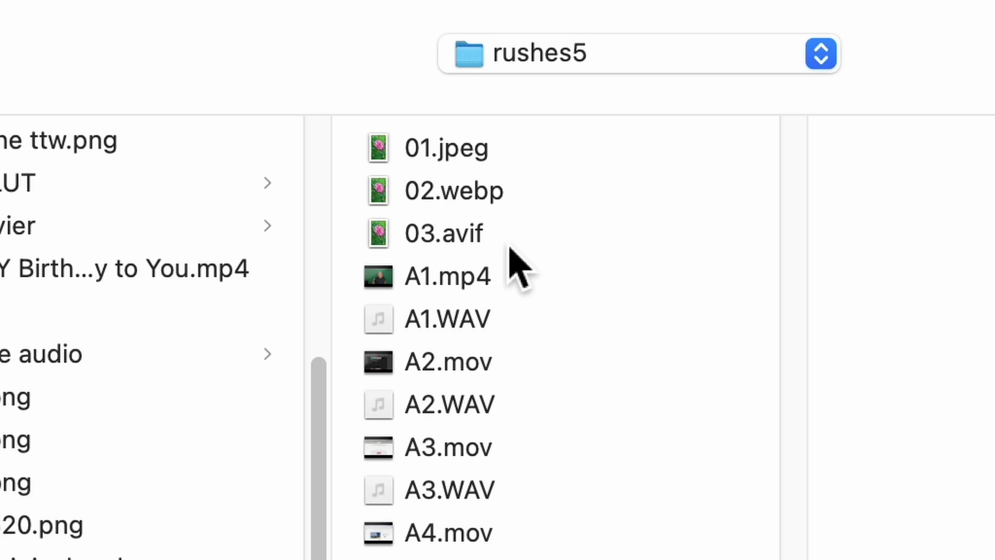
drag(518, 156, 520, 215)
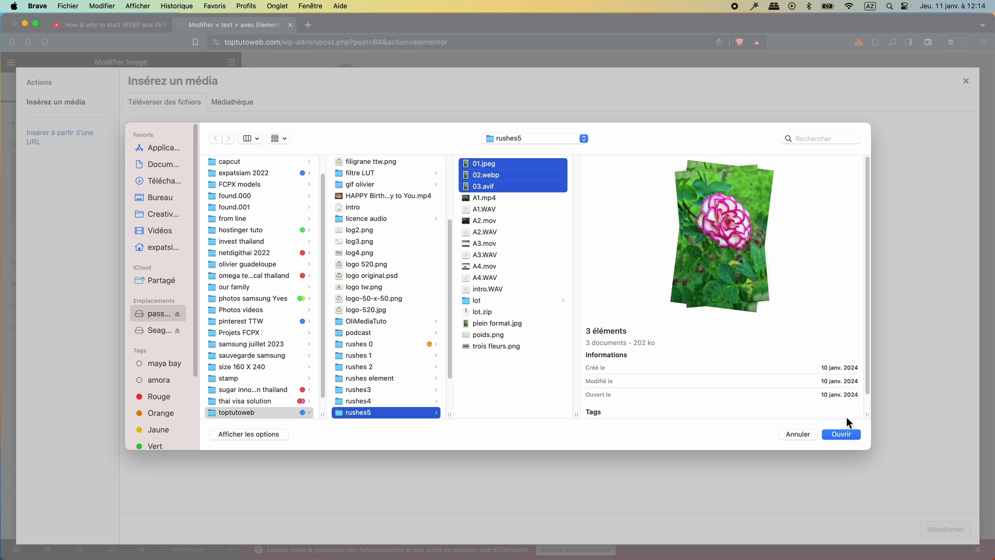
click(842, 434)
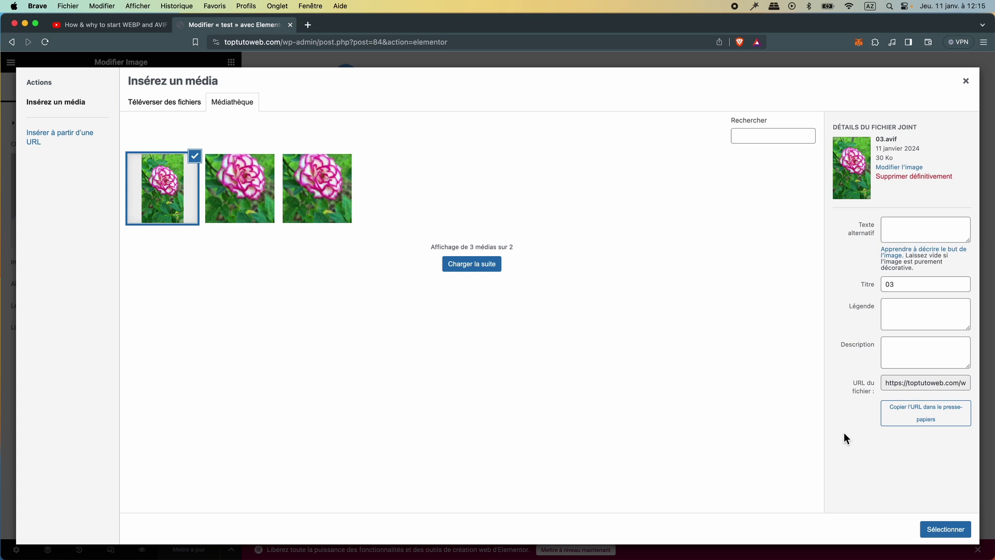
click(326, 207)
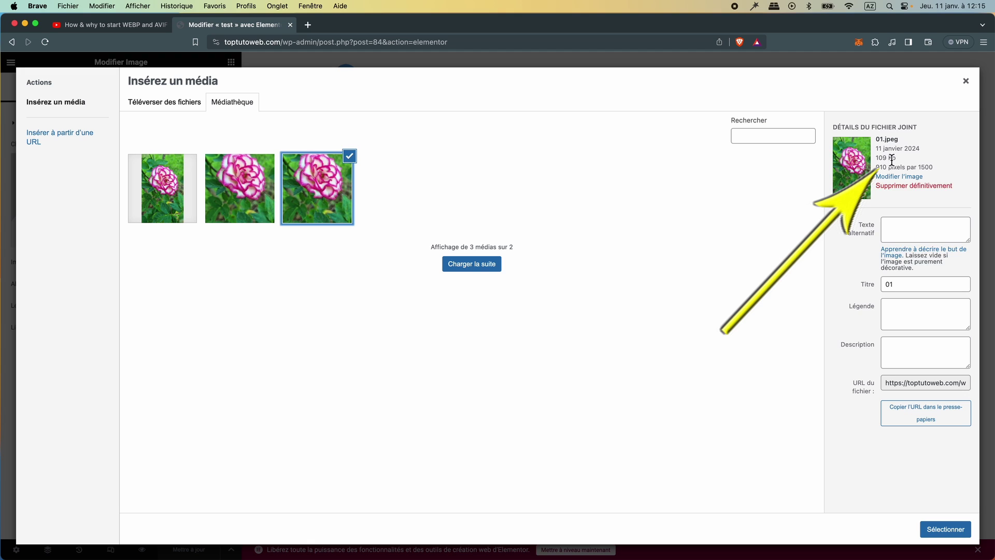
click(941, 529)
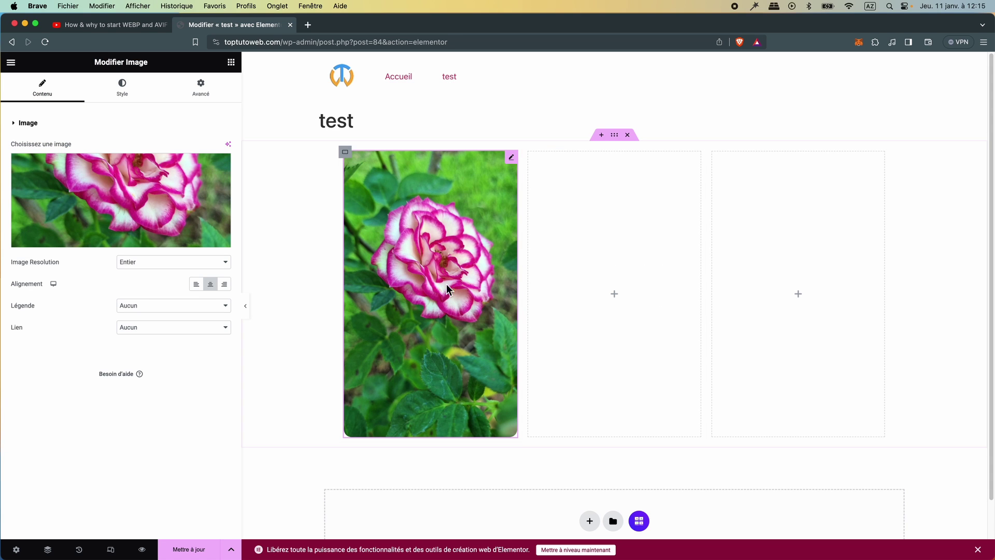
Step: Place an Image widget in the second column, with Entier resolution and centred alignment
click(617, 296)
drag(120, 422, 608, 322)
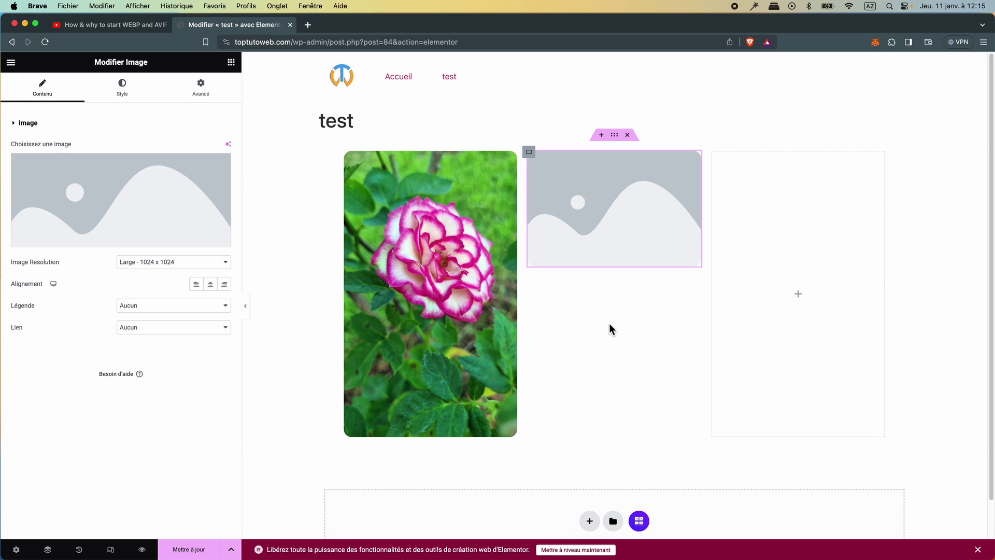
click(148, 263)
click(147, 297)
click(211, 285)
Step: Set 02.webp from the media library as the second column's image
click(143, 207)
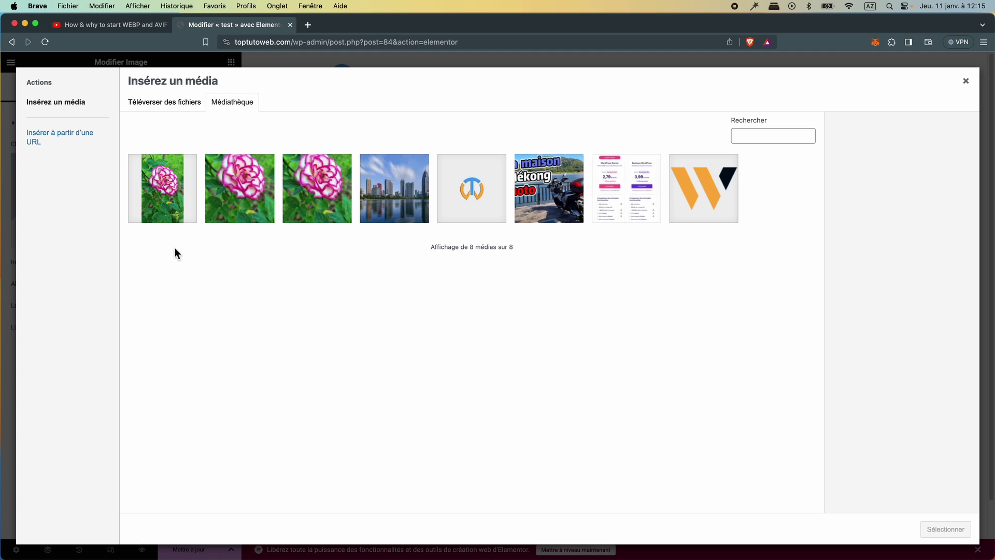
click(248, 195)
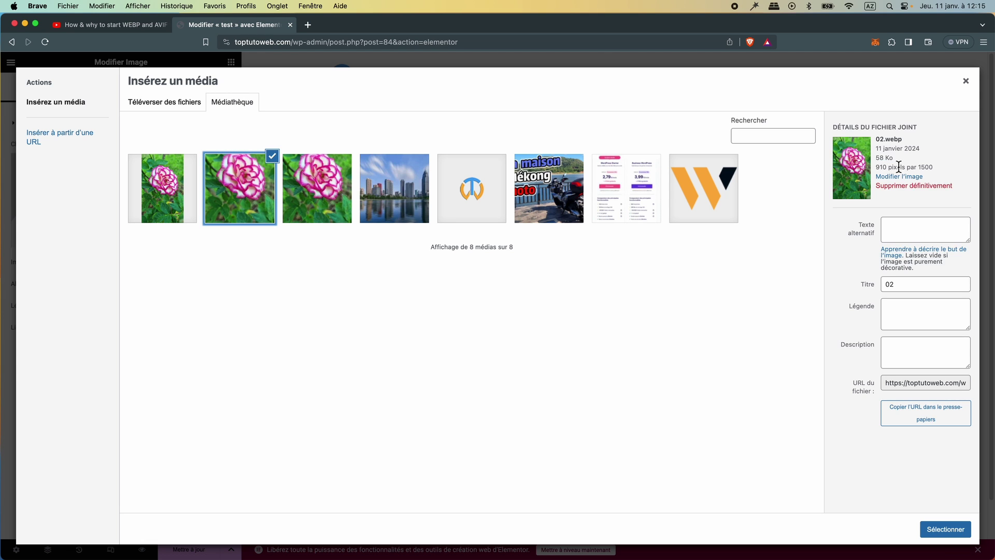
click(947, 529)
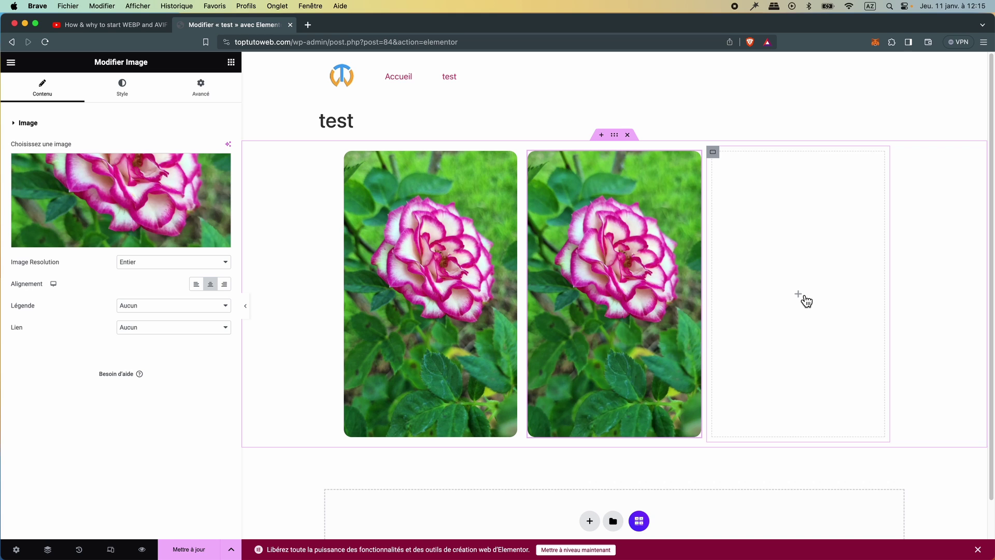
Step: Place an Image widget in the third column, with Entier resolution and centred alignment
click(805, 300)
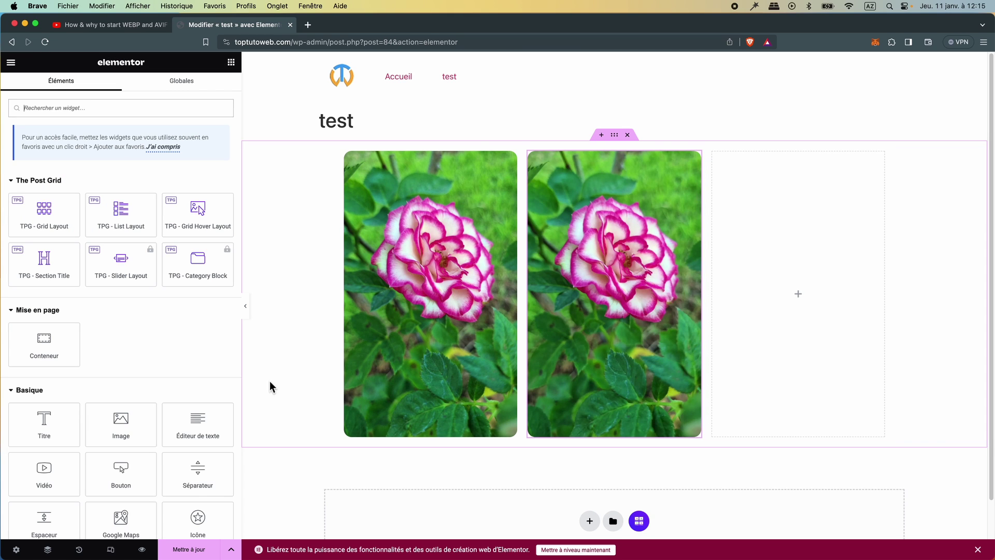
drag(126, 423, 799, 299)
click(164, 262)
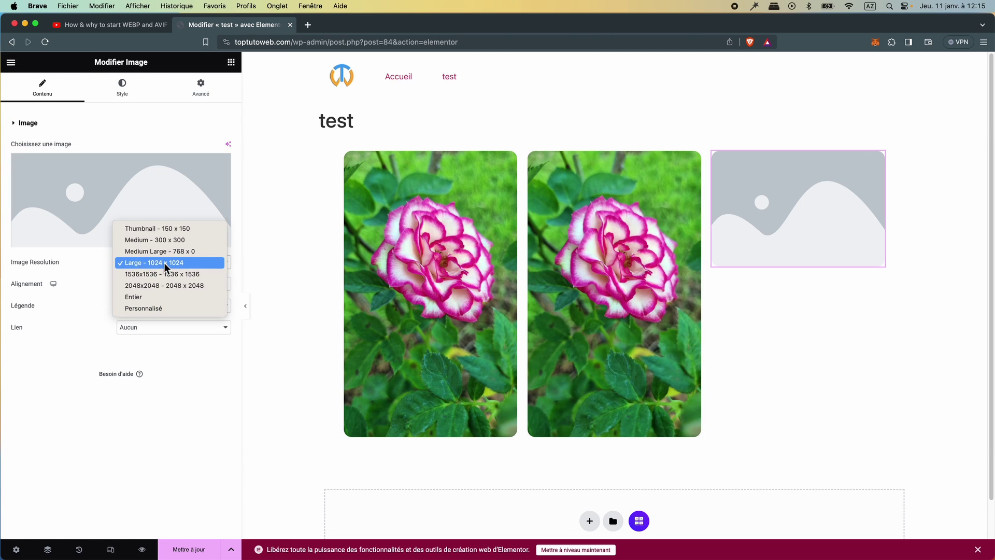
click(154, 299)
click(212, 288)
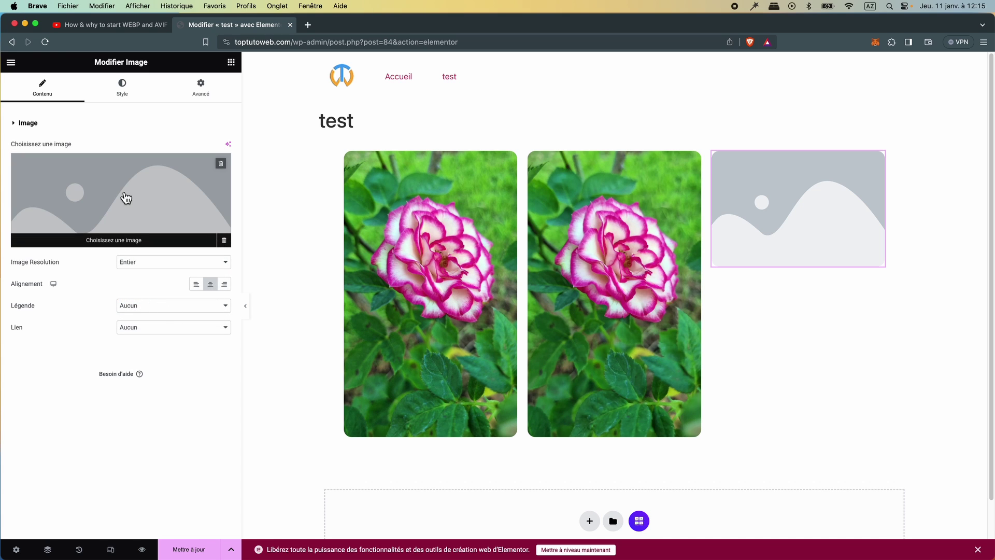
Step: Set 03.avif from the media library as the third column's image and publish the updated test page
click(126, 198)
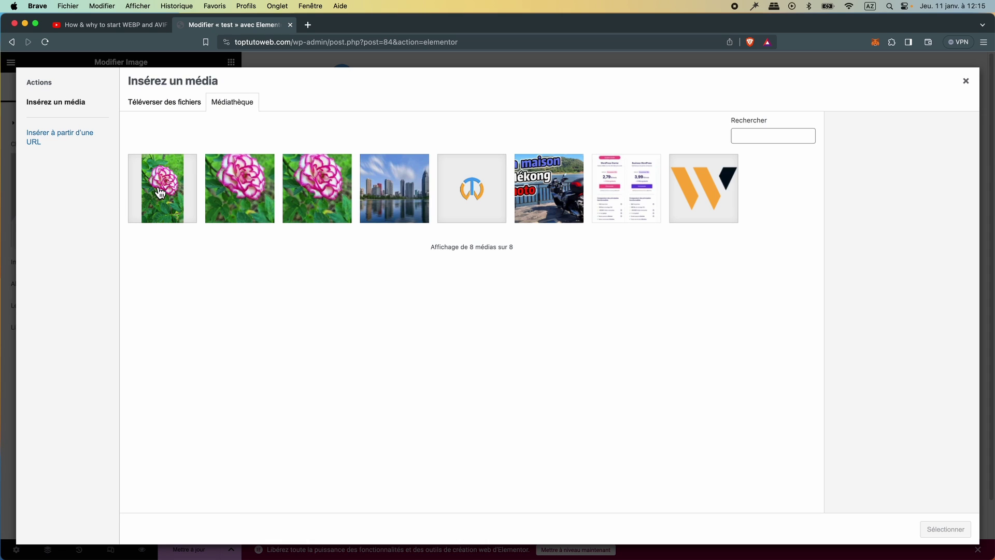
click(160, 193)
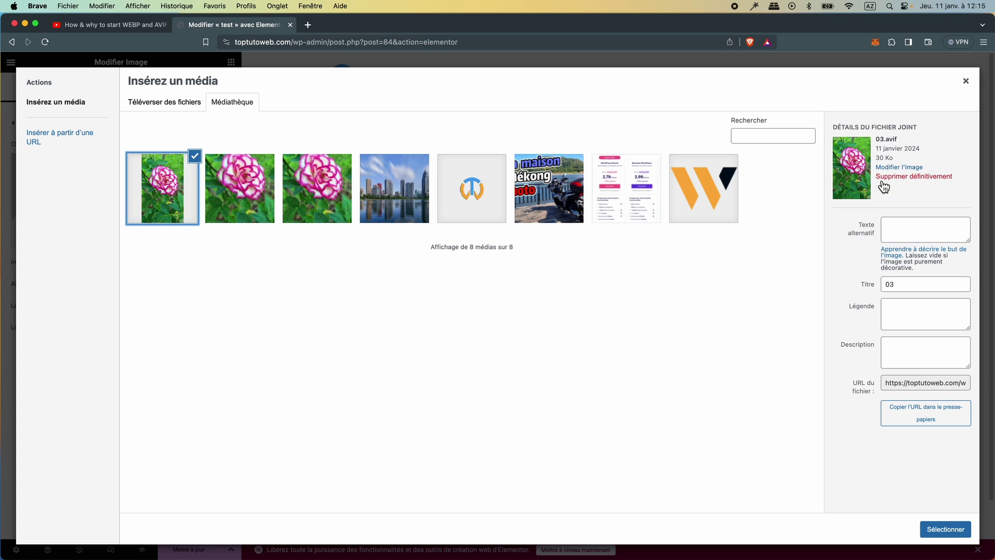
click(941, 530)
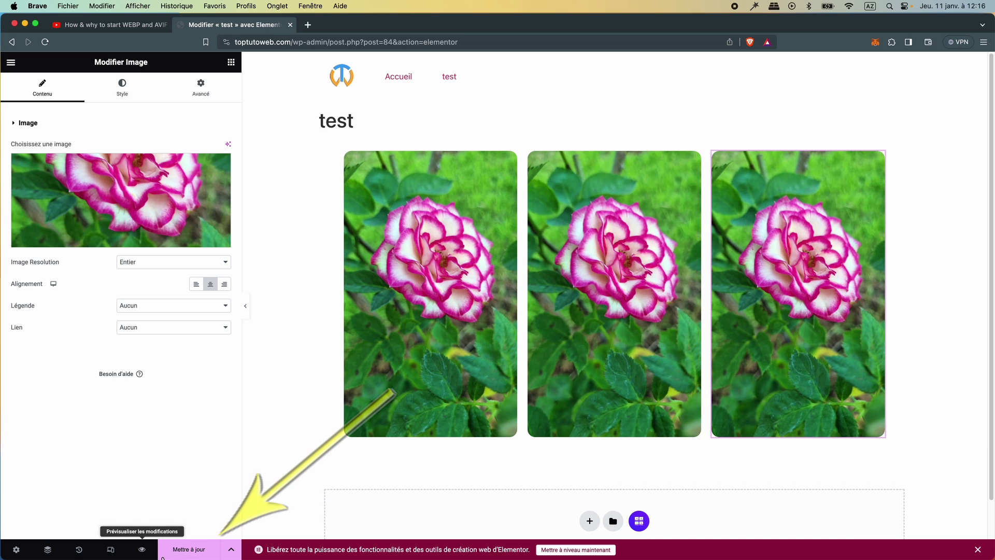
click(189, 550)
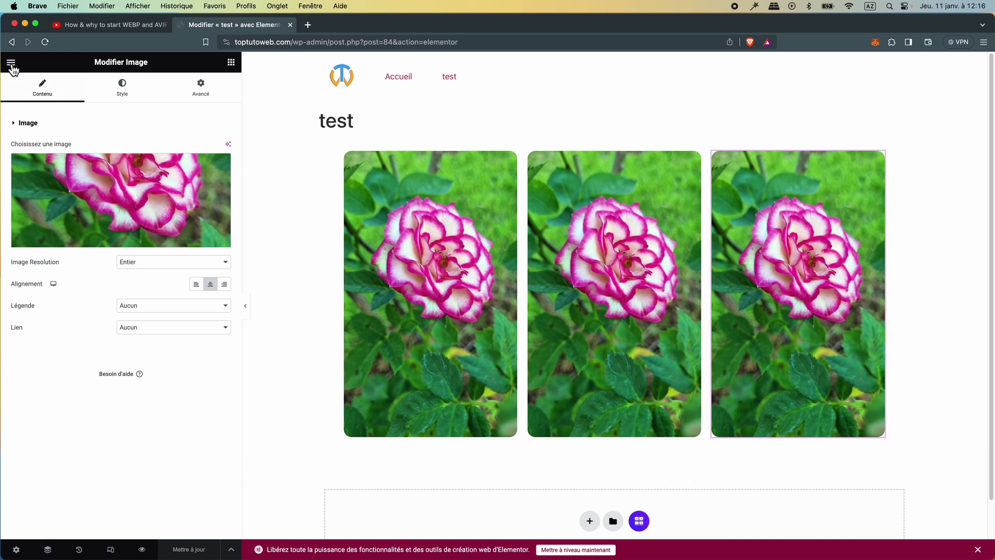
Step: Exit the Elementor editor to the WordPress pages list, visit the live site and open its test page
click(11, 62)
click(37, 263)
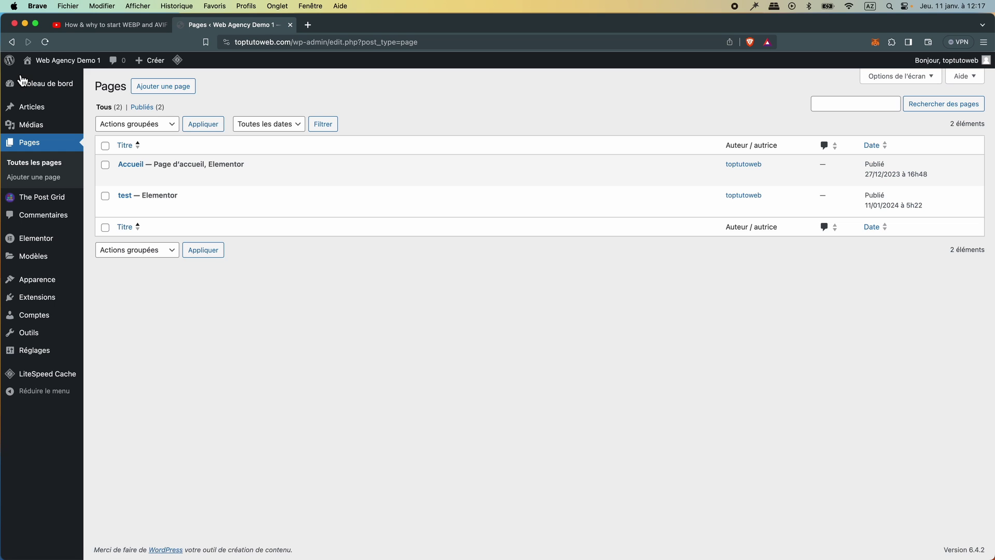
mouse_move(59, 66)
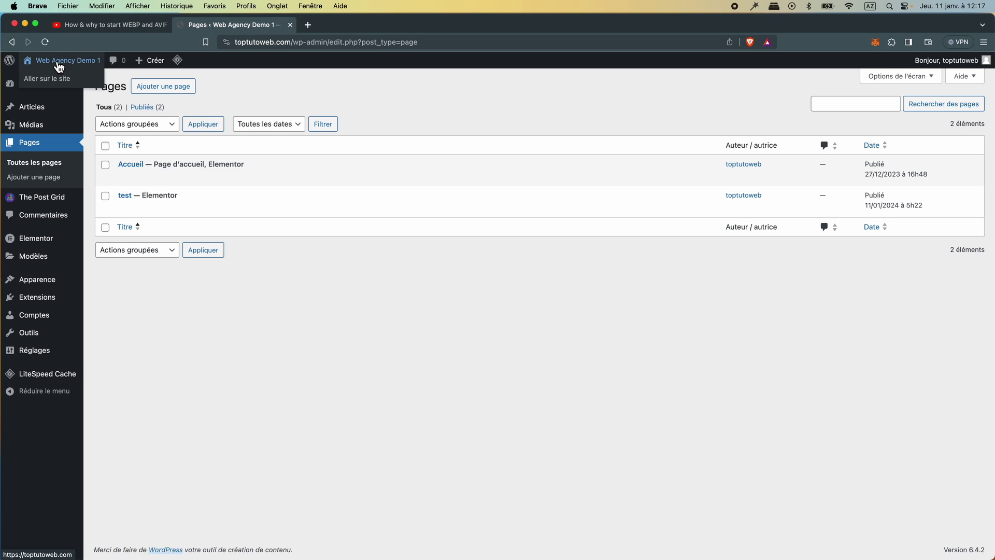
click(49, 82)
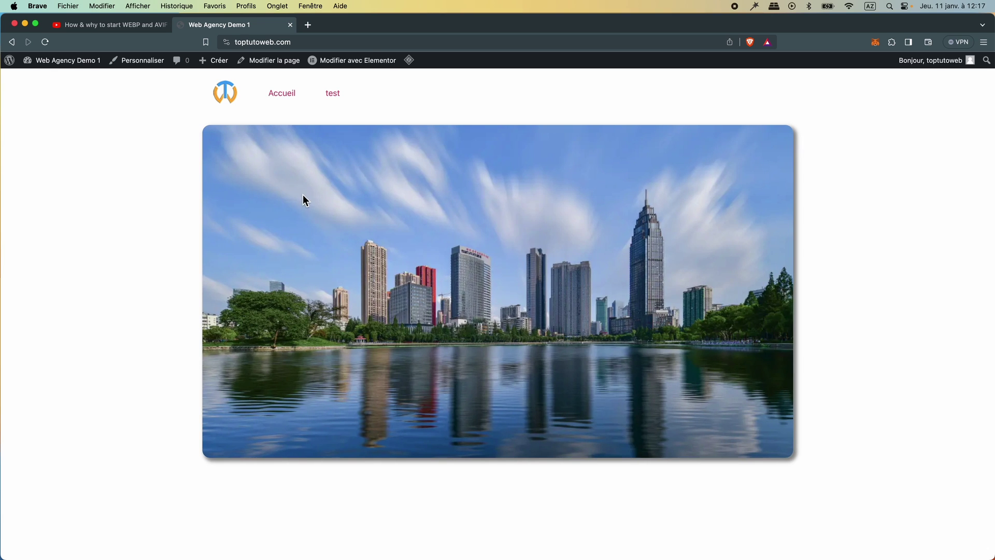
click(337, 99)
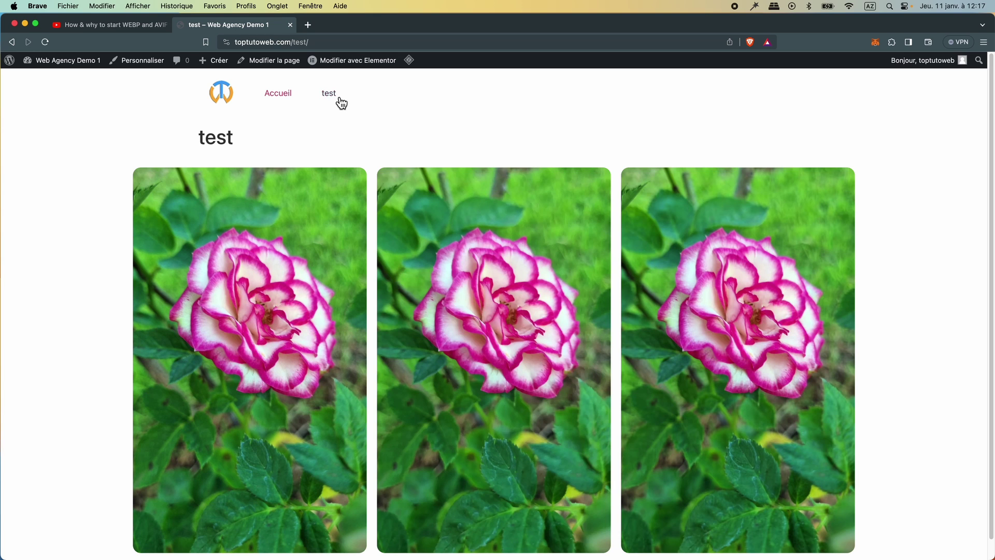